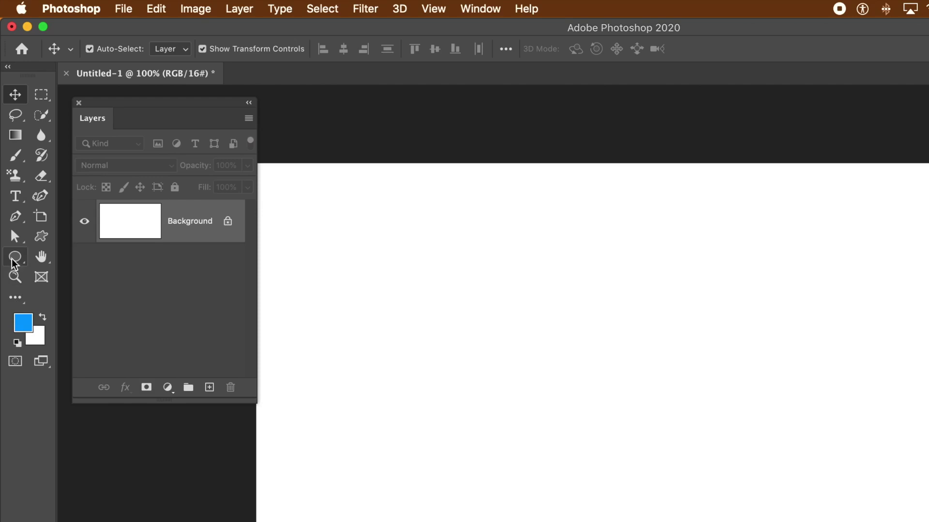
# Draw a blue ellipse about 563 by 577 px as a shape layer near the canvas's upper-left corner.
pyautogui.click(13, 263)
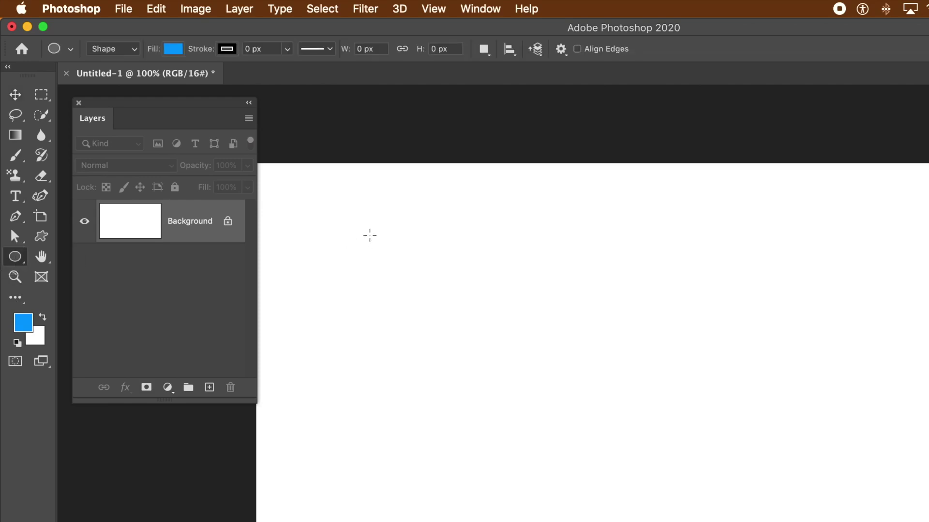
pyautogui.click(123, 50)
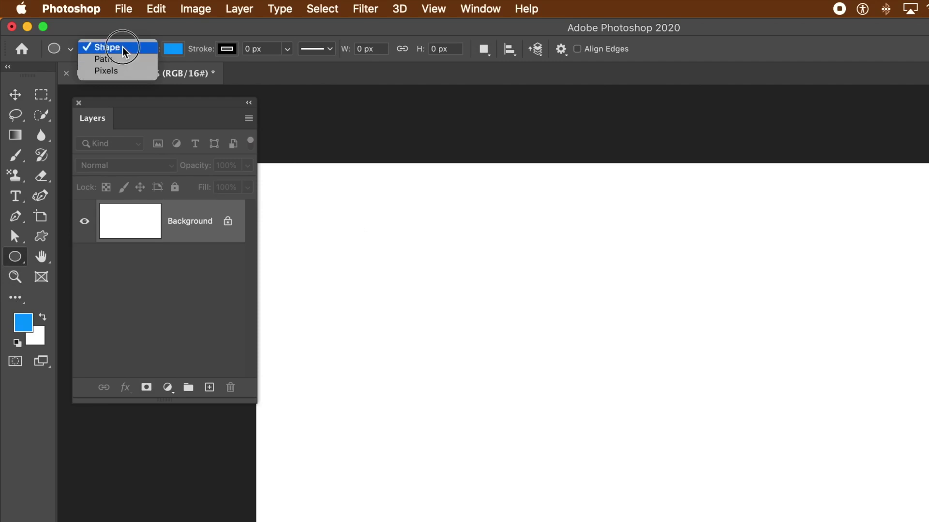
pyautogui.click(123, 47)
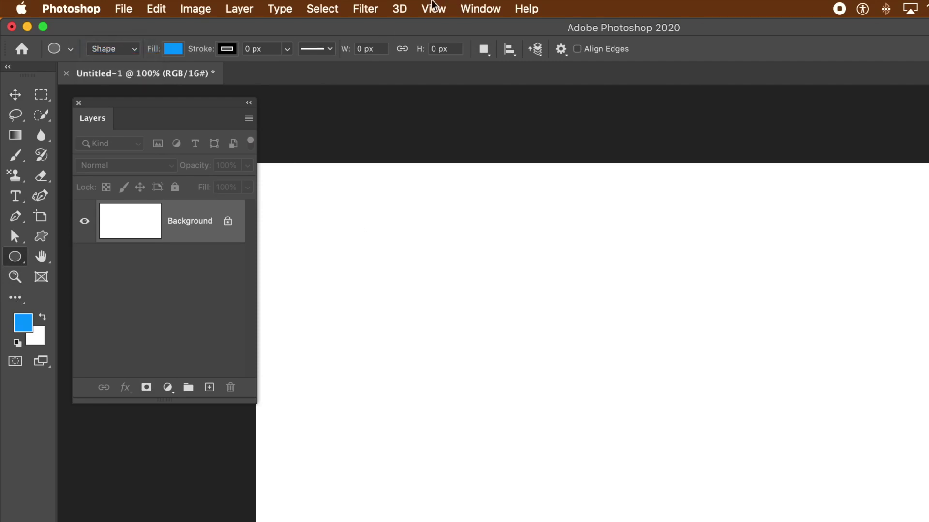
pyautogui.click(480, 6)
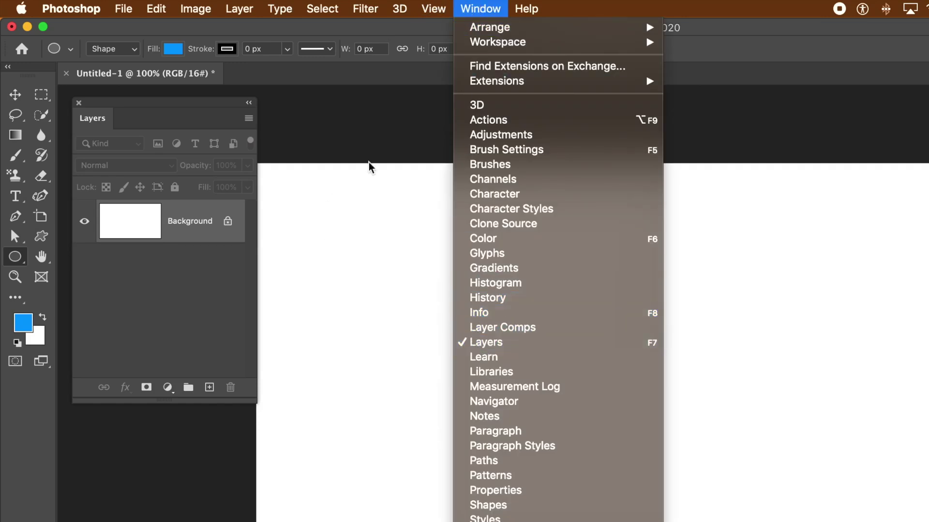
pyautogui.click(330, 123)
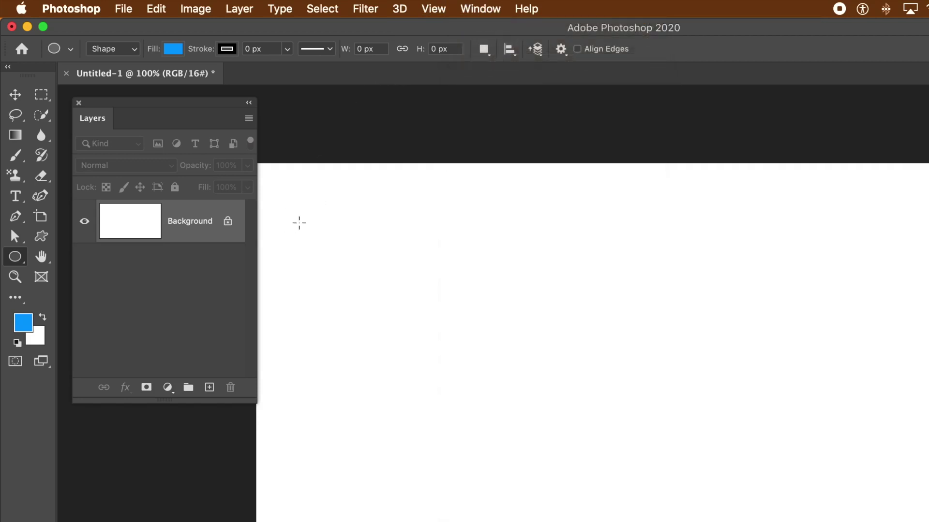
pyautogui.moveTo(297, 194); pyautogui.dragTo(515, 419)
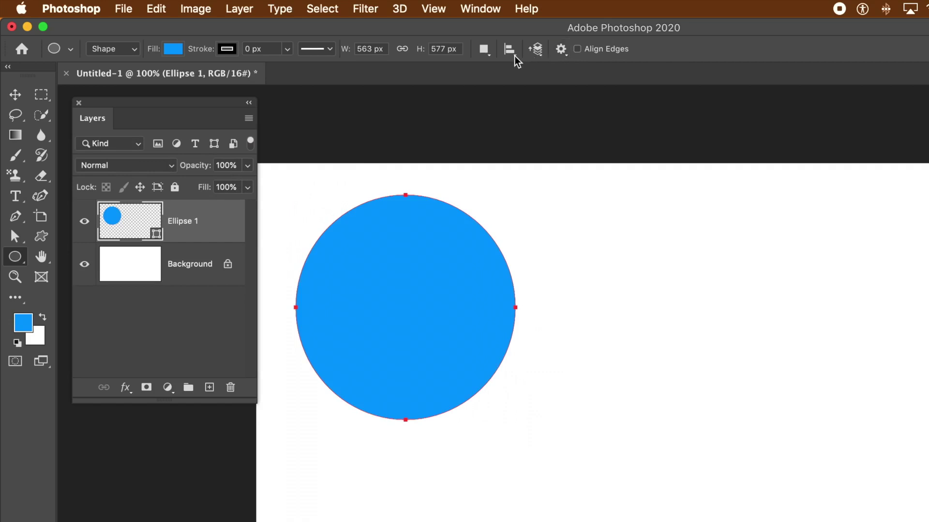
pyautogui.click(484, 58)
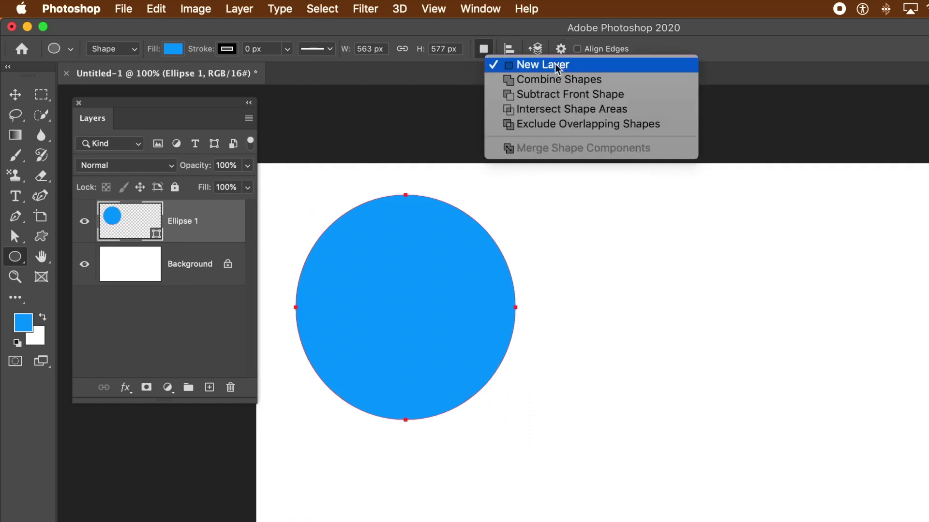
pyautogui.click(534, 28)
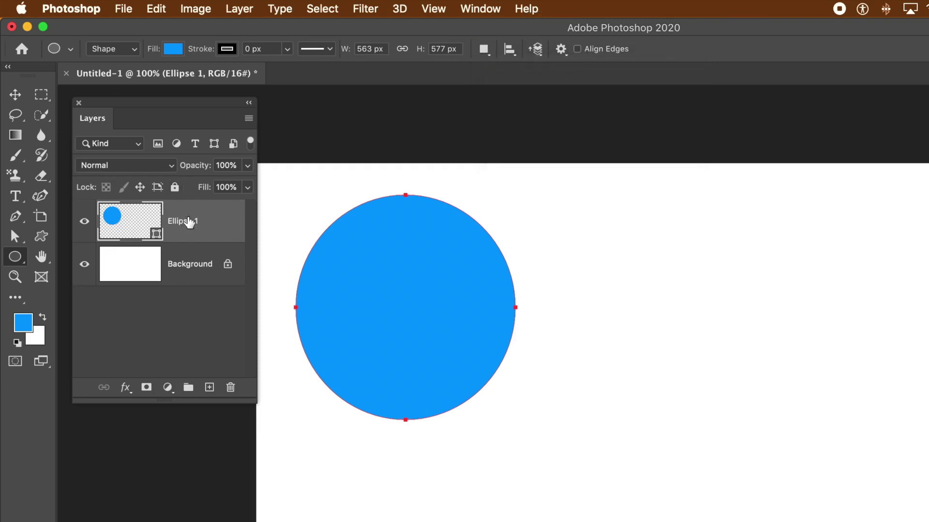
pyautogui.click(19, 96)
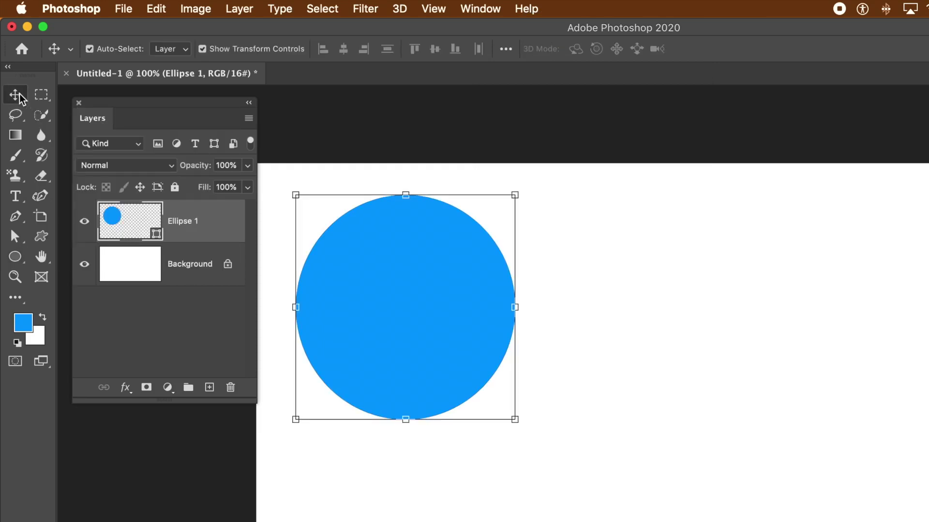
pyautogui.click(326, 152)
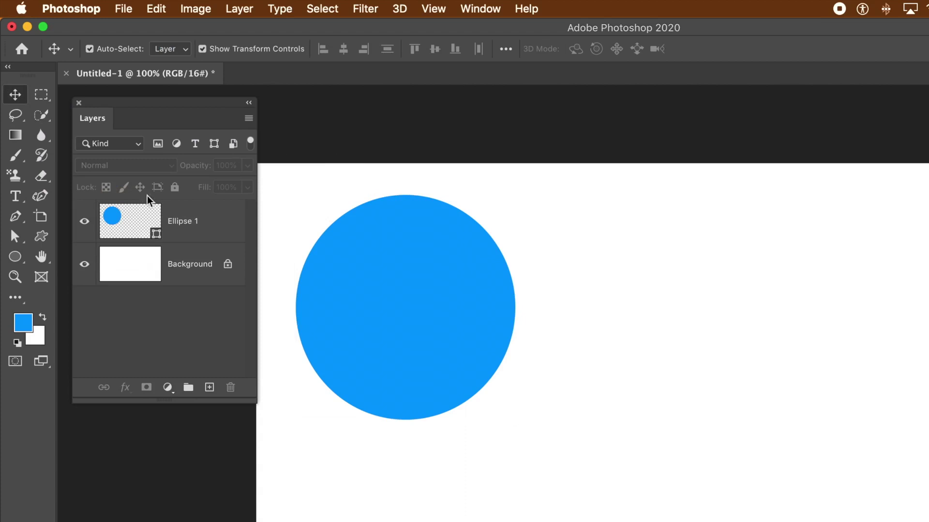
# On the Ellipse 1 layer, use Combine Shapes to add six smaller ellipses overlapping the large circle's edge all around.
pyautogui.click(194, 224)
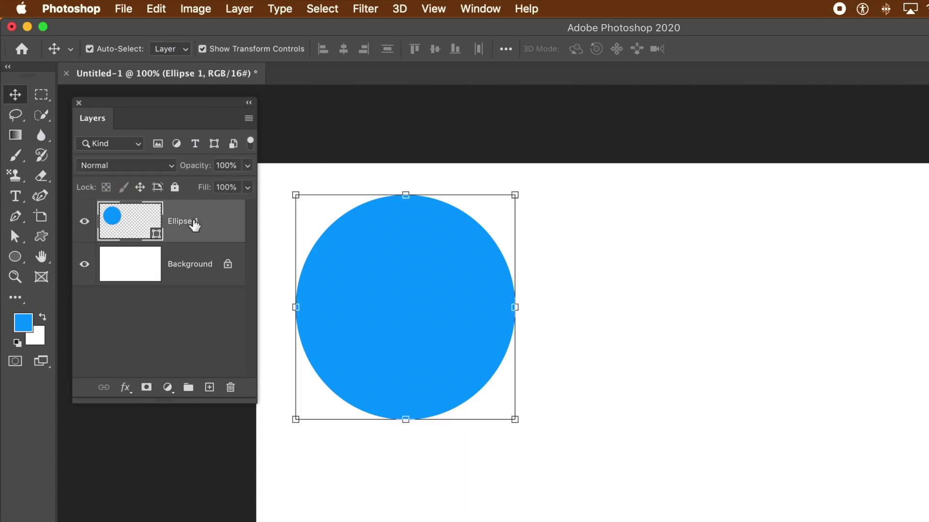
pyautogui.click(15, 260)
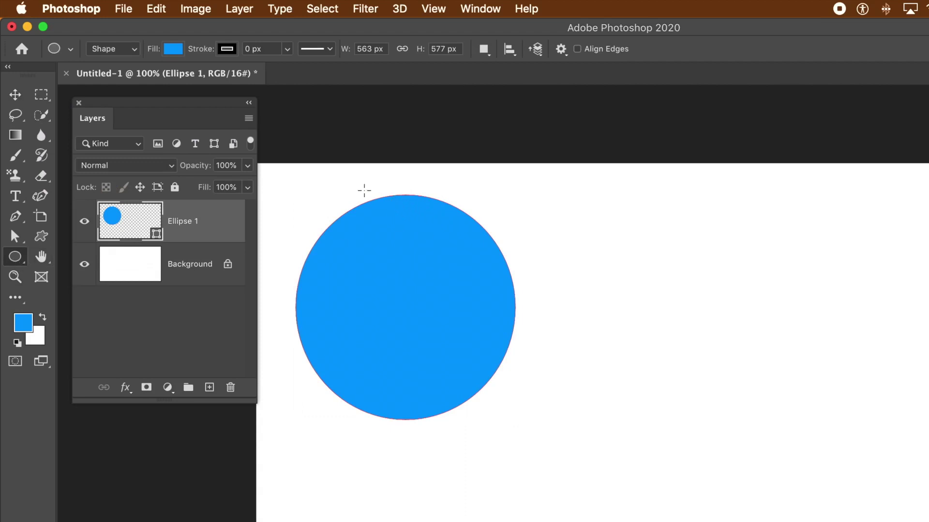
pyautogui.click(484, 51)
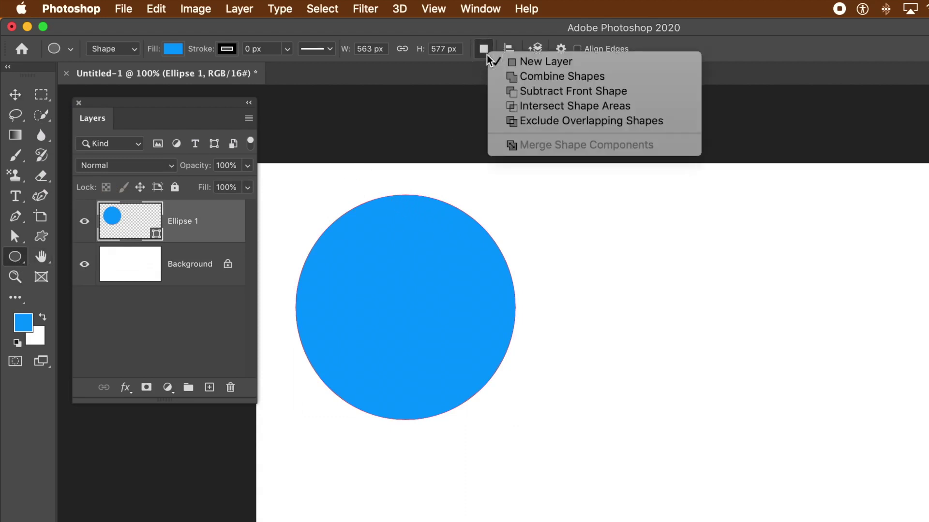
pyautogui.click(525, 80)
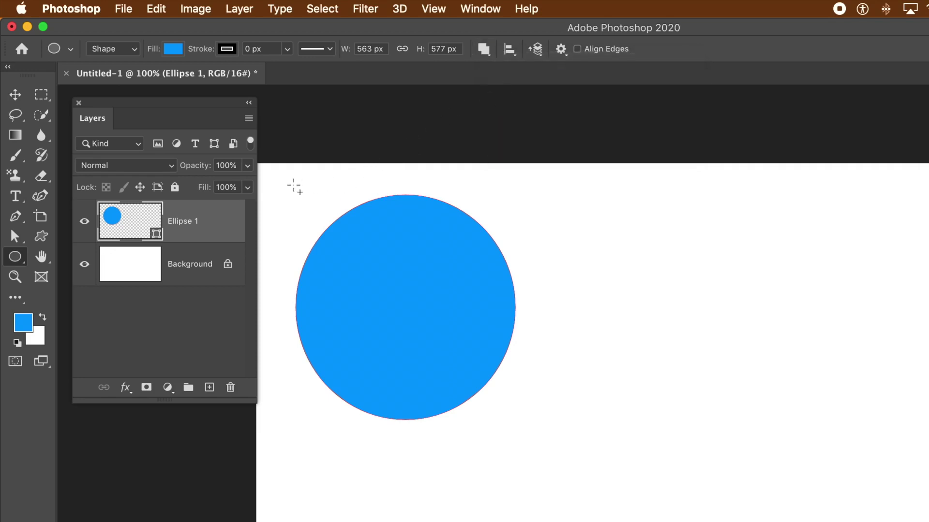
pyautogui.moveTo(284, 182)
pyautogui.mouseDown()
pyautogui.moveTo(369, 252)
pyautogui.moveTo(393, 287)
pyautogui.mouseUp()
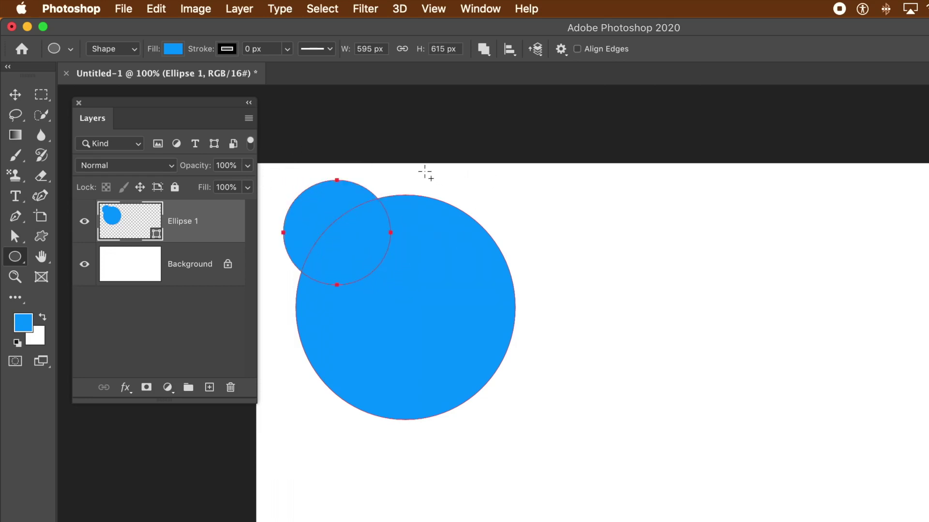
pyautogui.moveTo(423, 170); pyautogui.dragTo(525, 276)
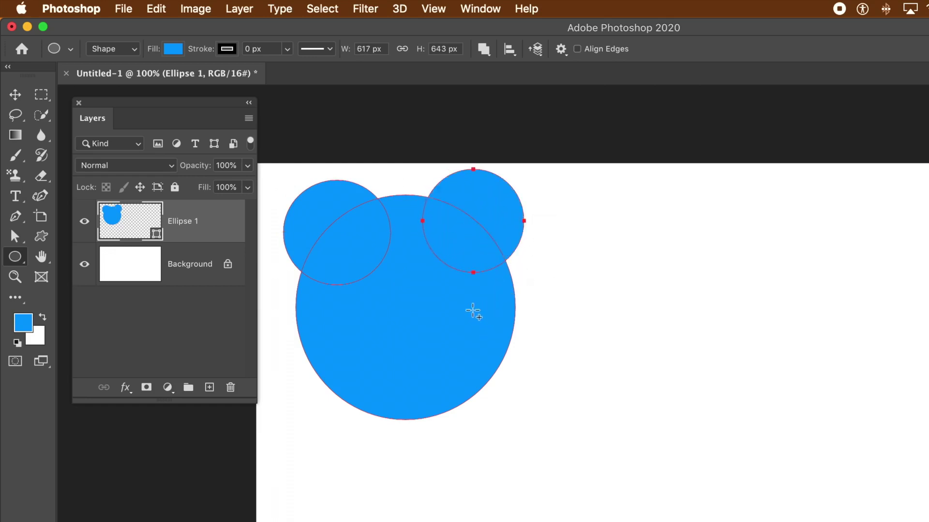
pyautogui.moveTo(468, 300); pyautogui.dragTo(553, 388)
pyautogui.moveTo(310, 360); pyautogui.dragTo(416, 455)
pyautogui.moveTo(269, 294); pyautogui.dragTo(329, 357)
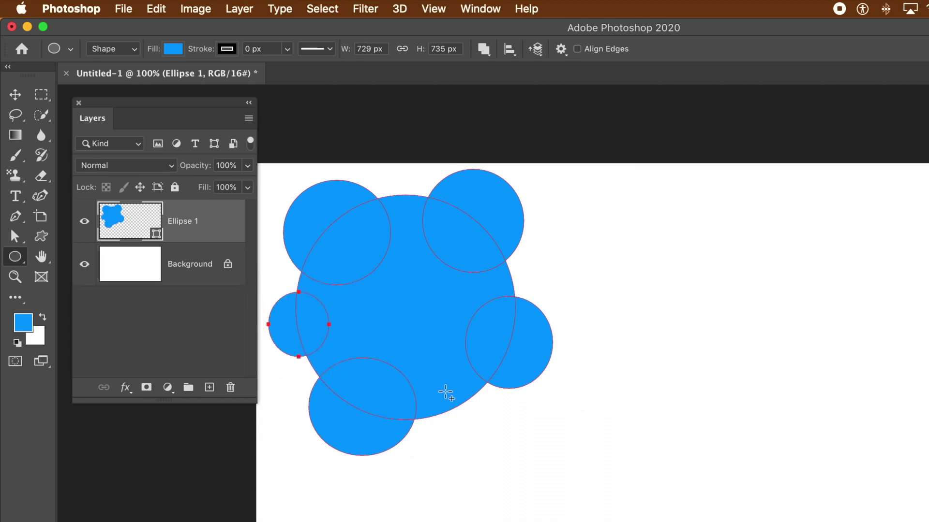
pyautogui.moveTo(427, 385); pyautogui.dragTo(476, 431)
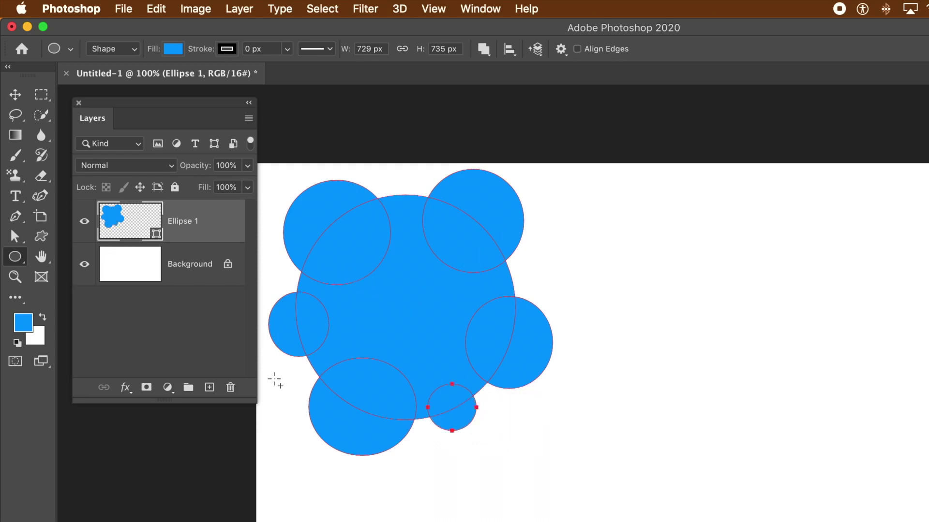
# Add four small detached circles around the blob within the same shape layer, and deselect it to view the combined shape.
pyautogui.moveTo(273, 369); pyautogui.dragTo(304, 399)
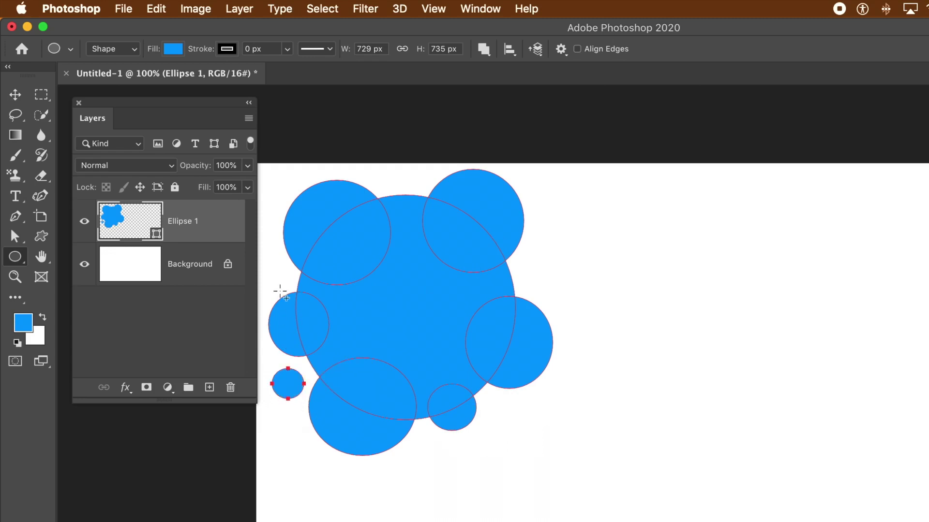
pyautogui.moveTo(270, 266); pyautogui.dragTo(292, 287)
pyautogui.moveTo(390, 167); pyautogui.dragTo(410, 185)
pyautogui.moveTo(518, 260); pyautogui.dragTo(556, 294)
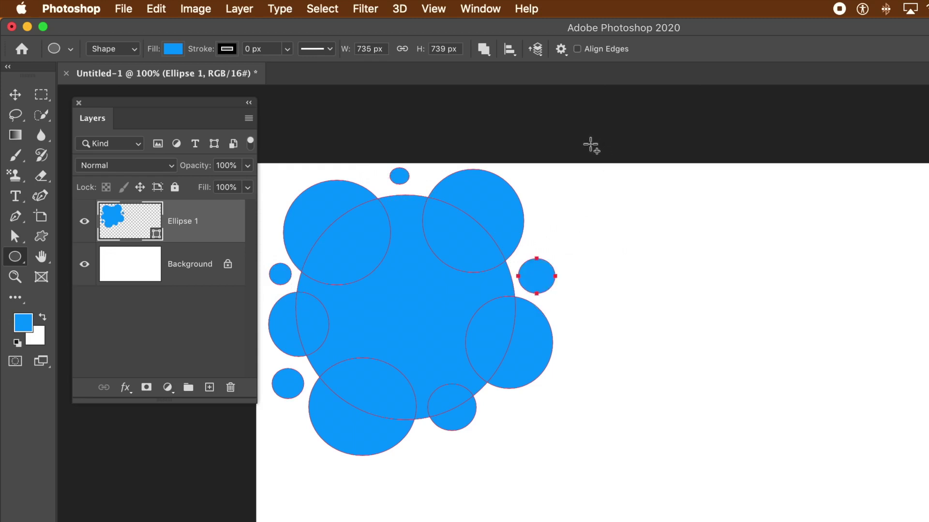
pyautogui.click(16, 97)
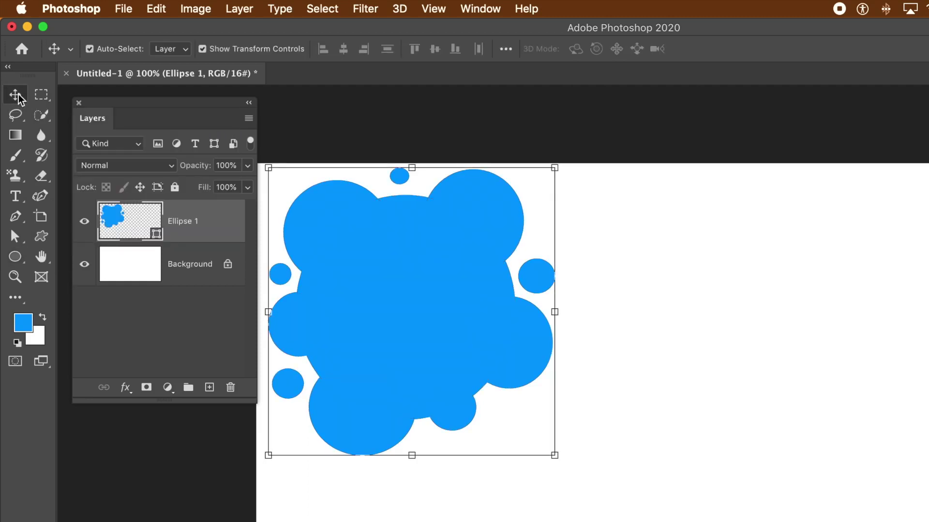
pyautogui.click(592, 255)
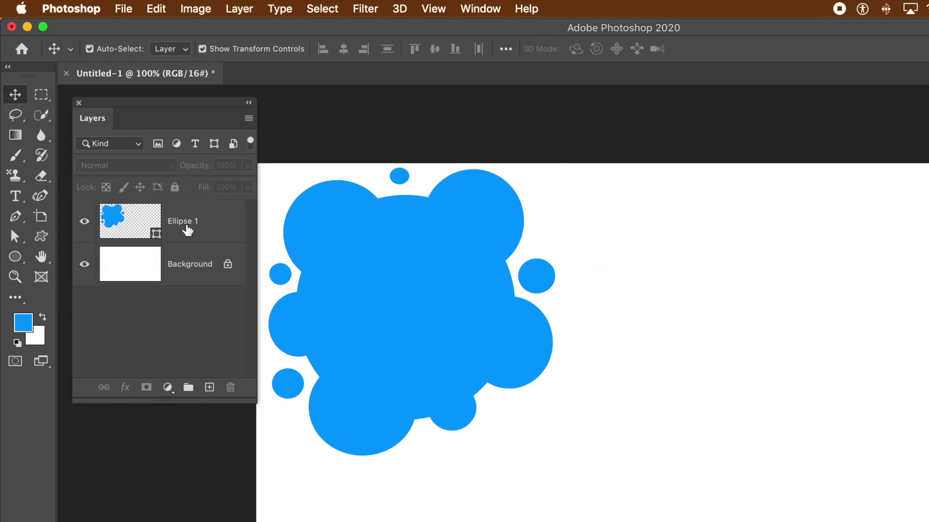
# Cut a large ellipse out of the middle of the Ellipse 1 shape using Subtract Front Shape.
pyautogui.click(185, 231)
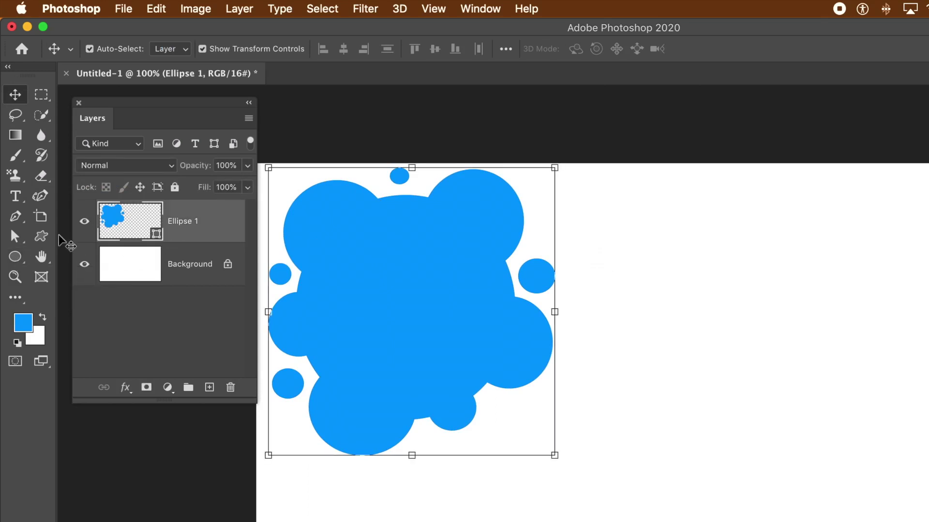
pyautogui.click(16, 257)
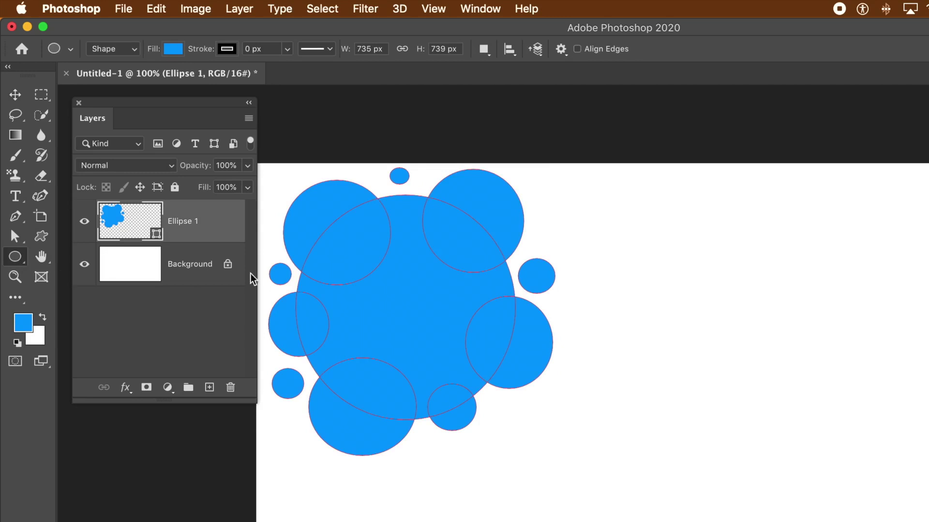
pyautogui.click(487, 55)
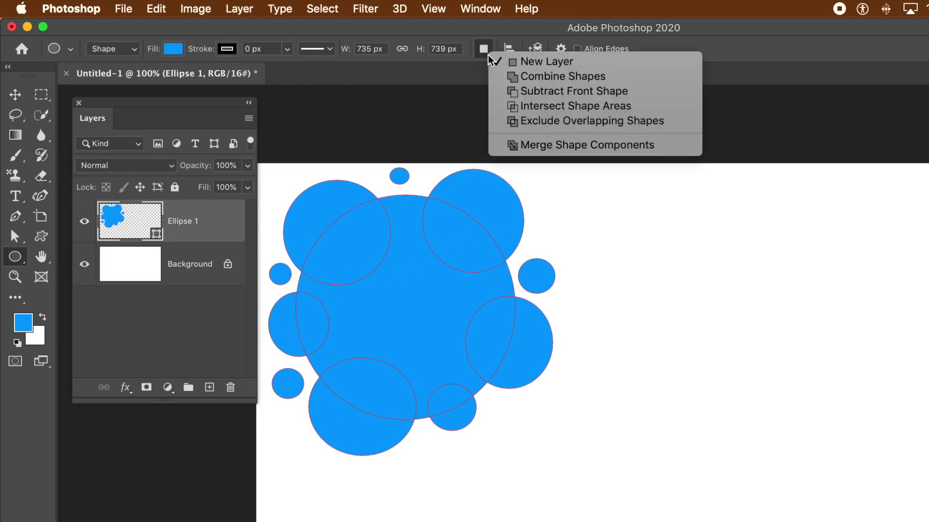
pyautogui.click(556, 93)
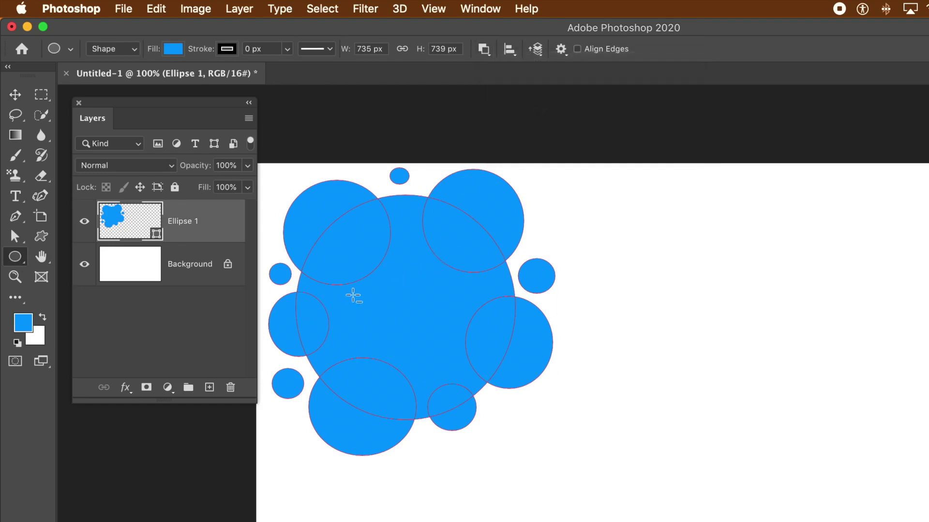
pyautogui.moveTo(325, 250); pyautogui.dragTo(481, 395)
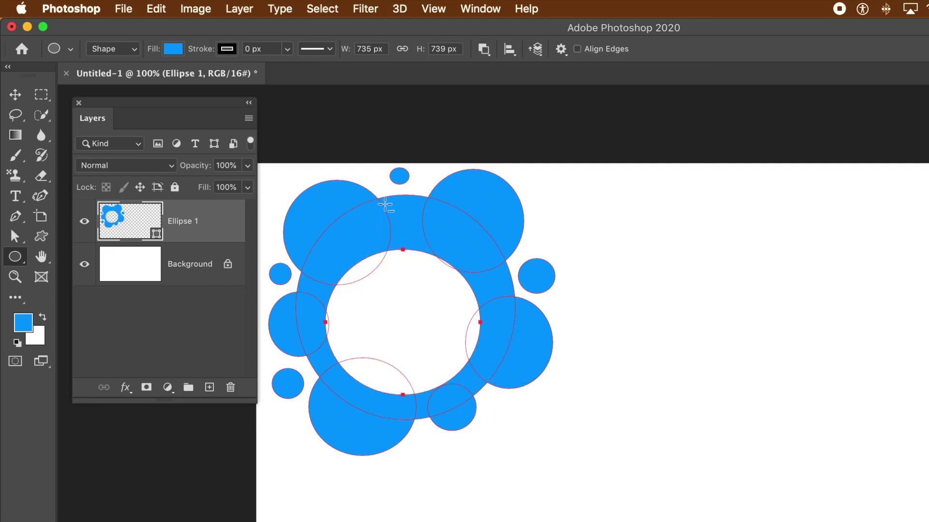
# Subtract seven smaller ellipses from the ring and the outer edges of its surrounding lobes.
pyautogui.moveTo(393, 190); pyautogui.dragTo(413, 209)
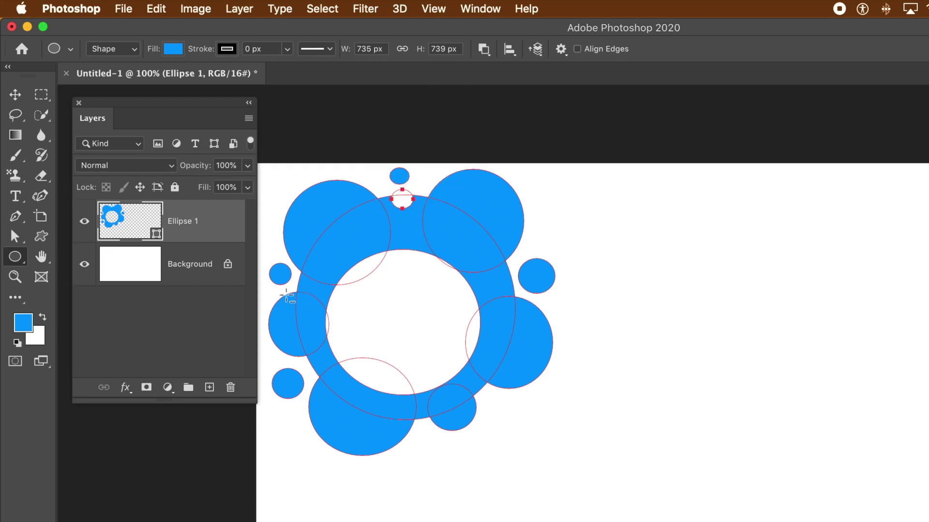
pyautogui.moveTo(293, 281); pyautogui.dragTo(312, 294)
pyautogui.moveTo(285, 179); pyautogui.dragTo(337, 221)
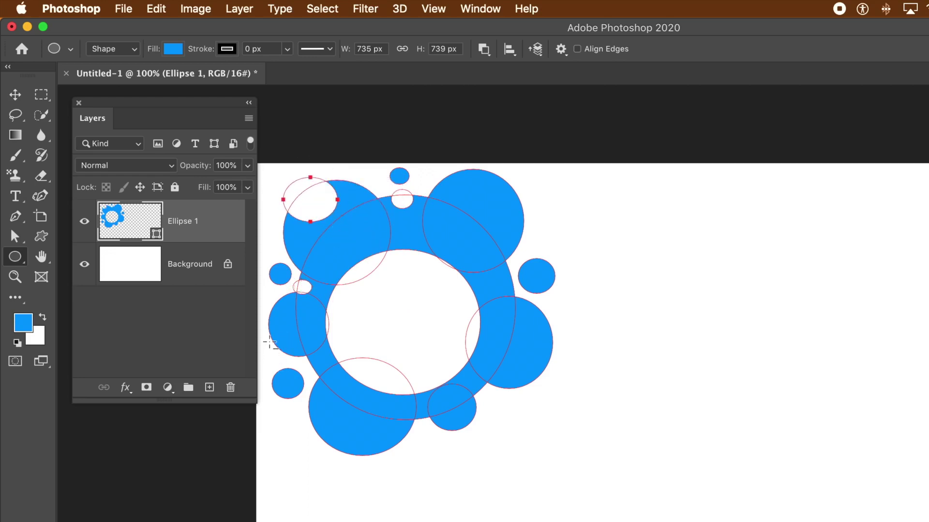
pyautogui.moveTo(266, 313); pyautogui.dragTo(291, 336)
pyautogui.moveTo(302, 419); pyautogui.dragTo(363, 472)
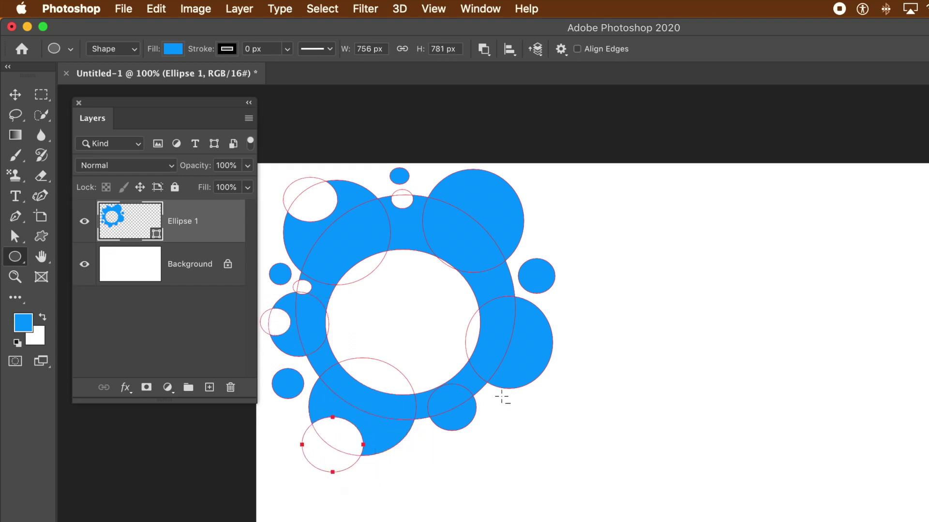
pyautogui.moveTo(514, 356); pyautogui.dragTo(567, 370)
pyautogui.moveTo(494, 190); pyautogui.dragTo(539, 234)
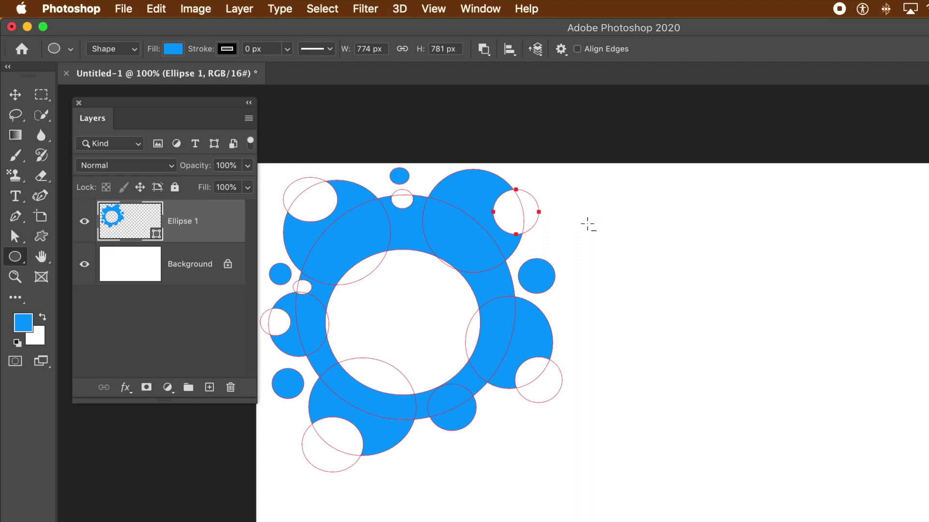
# Switch the selected small ellipse on the upper-right lobe to the Combine Shapes path operation.
pyautogui.click(489, 55)
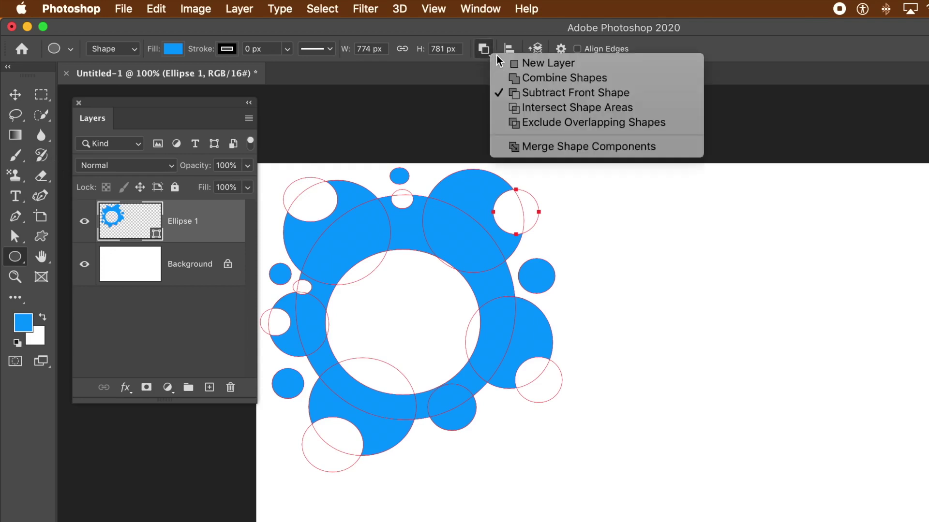
pyautogui.click(549, 82)
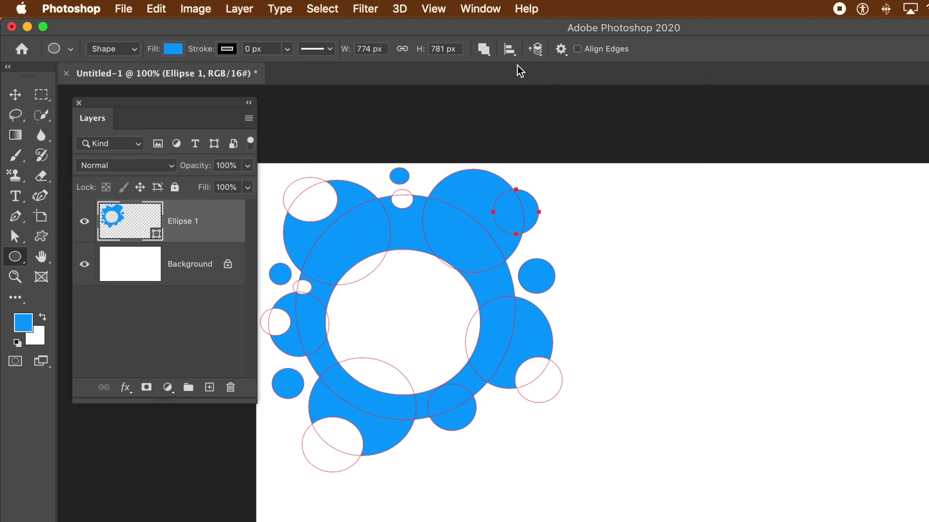
pyautogui.click(485, 52)
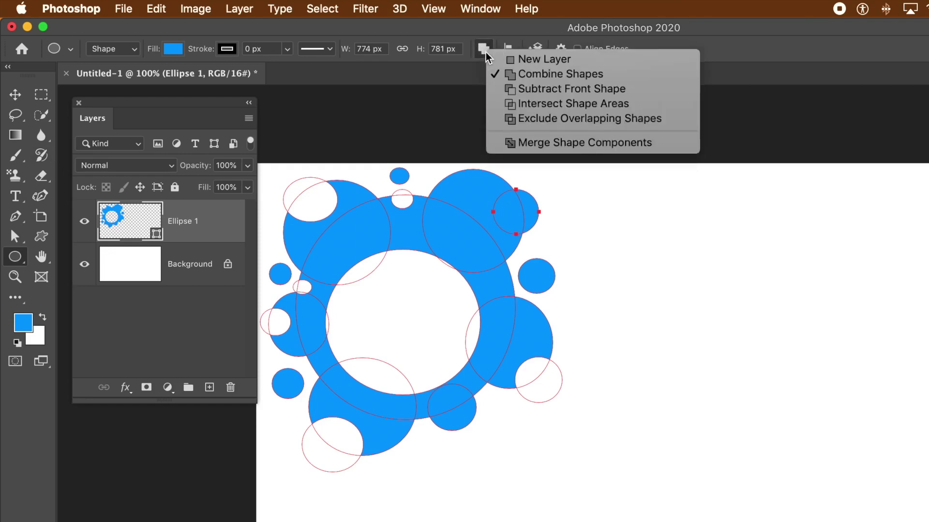
pyautogui.click(523, 89)
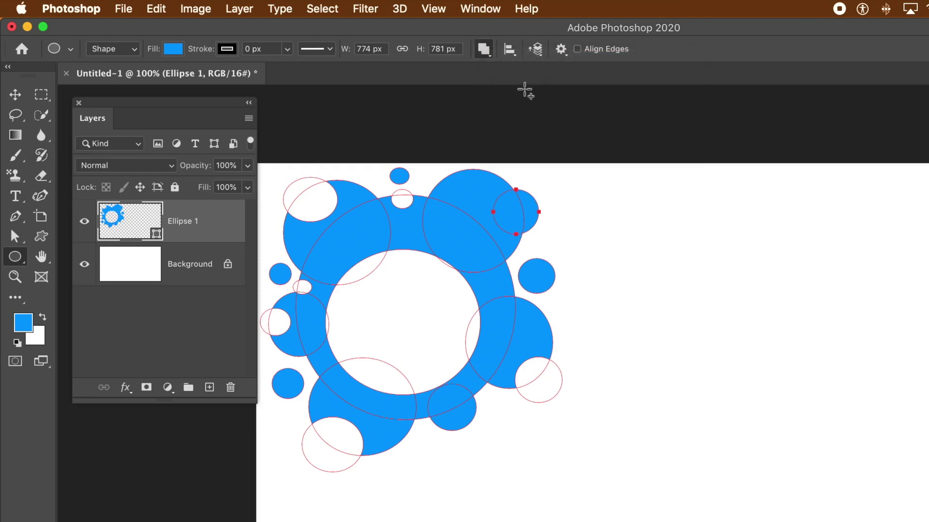
# Return the small ellipse on the upper-right lobe to Subtract Front Shape, and deselect the layer to view the result.
pyautogui.click(489, 55)
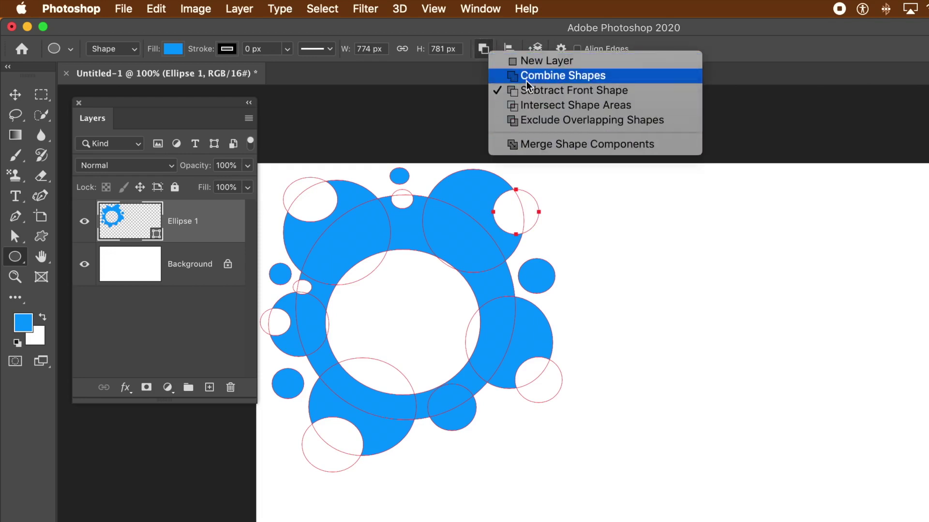
pyautogui.click(514, 33)
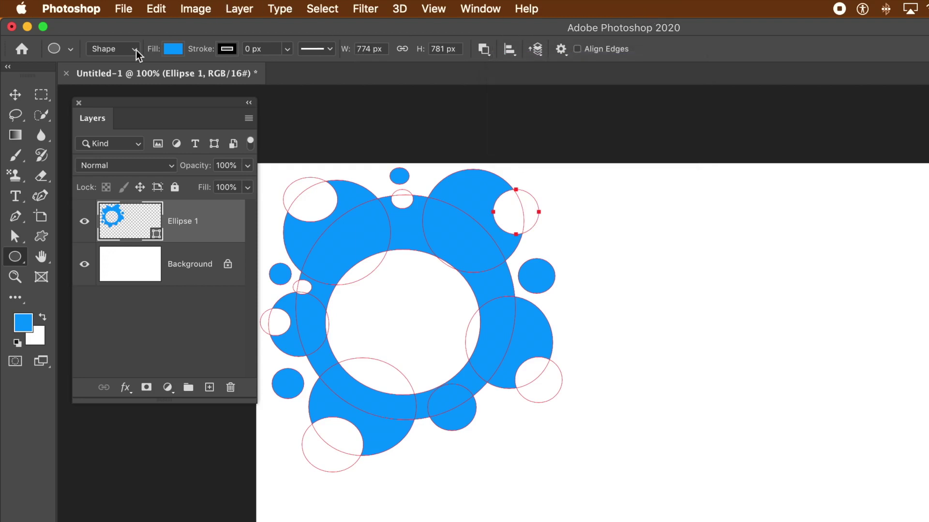
pyautogui.click(15, 97)
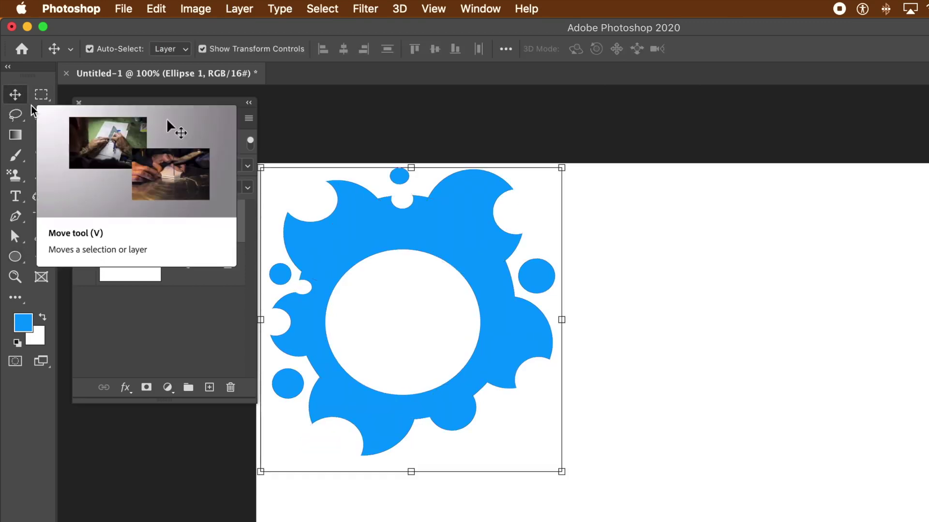
pyautogui.click(374, 121)
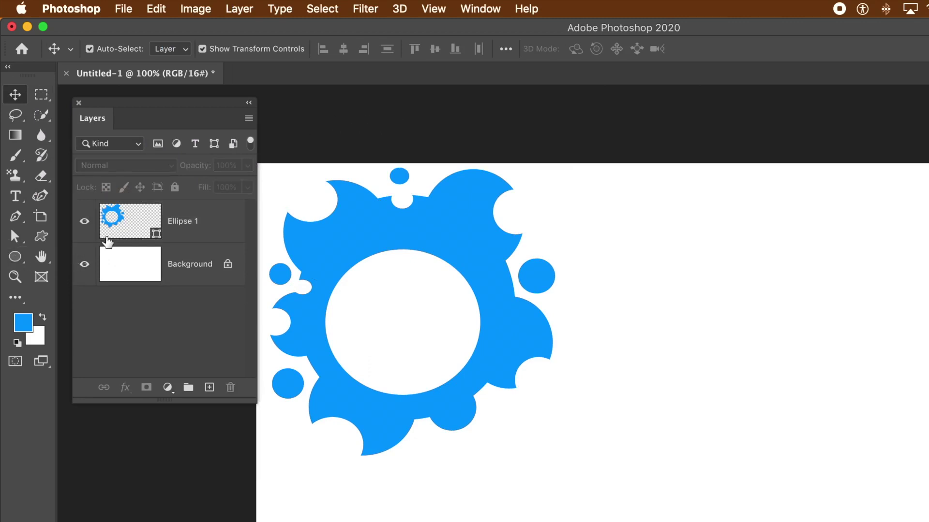
# Try Intersect Shape Areas on the Ellipse 1 layer with a small ellipse overlapping the upper-right lobe.
pyautogui.click(200, 228)
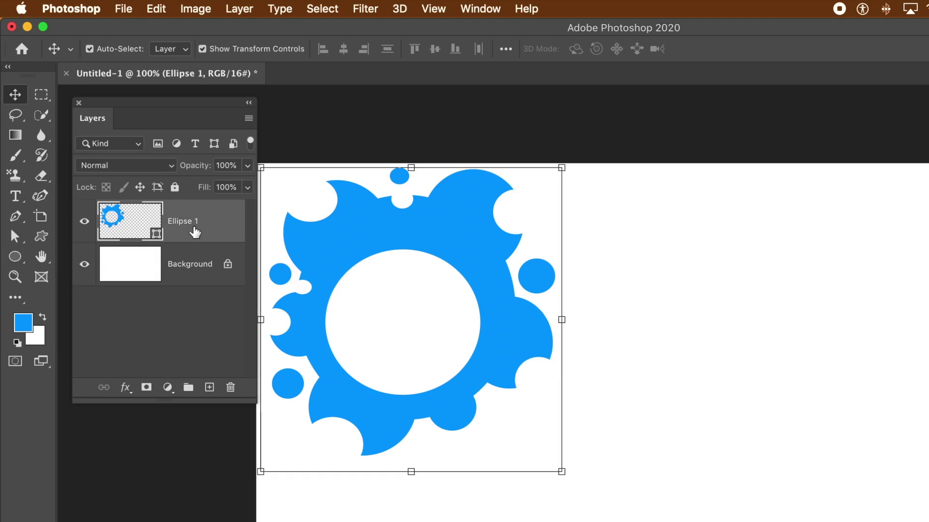
pyautogui.click(15, 257)
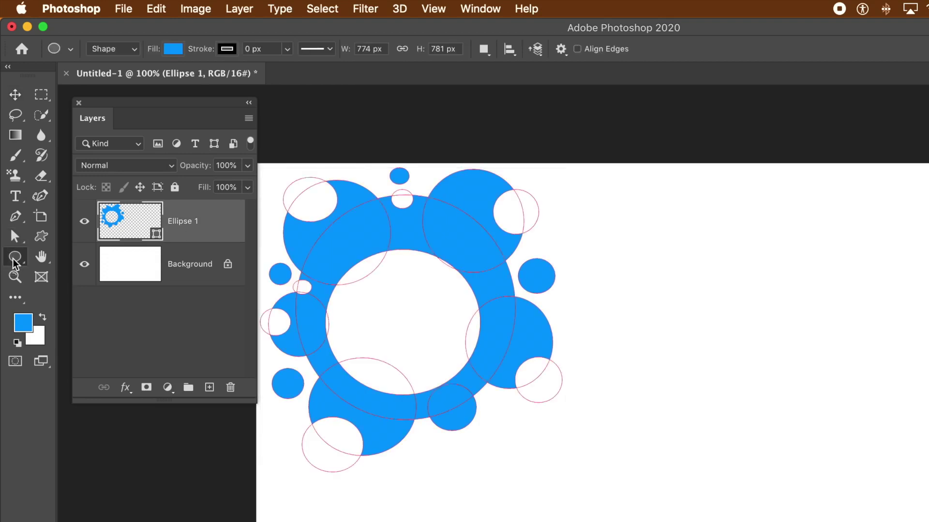
pyautogui.click(487, 53)
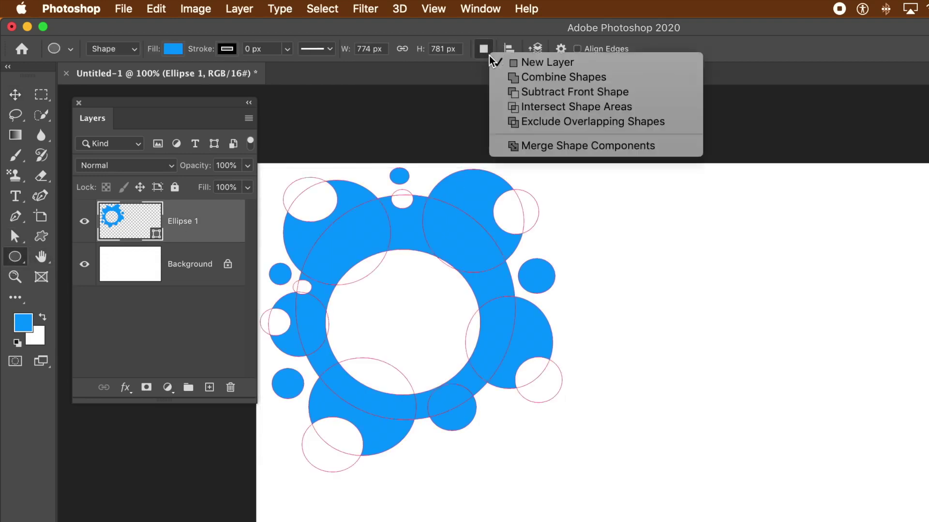
pyautogui.click(545, 112)
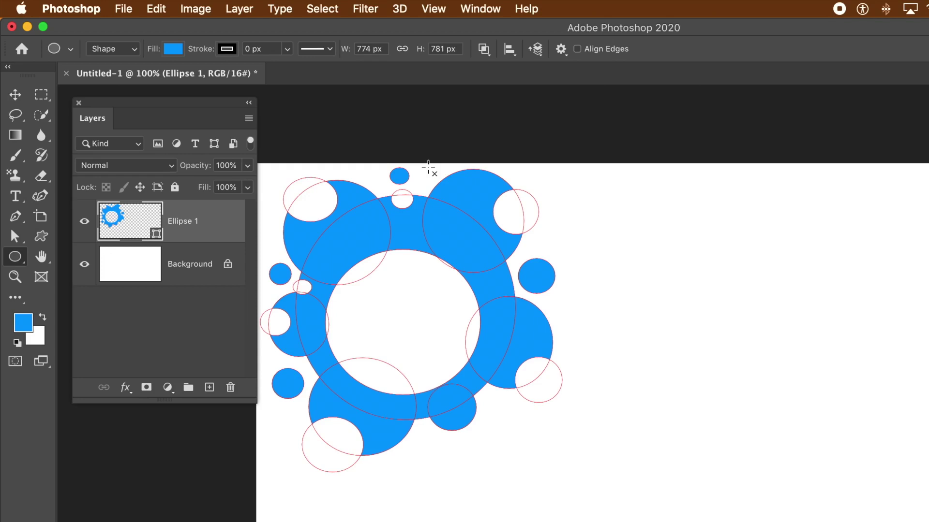
pyautogui.moveTo(426, 170); pyautogui.dragTo(485, 227)
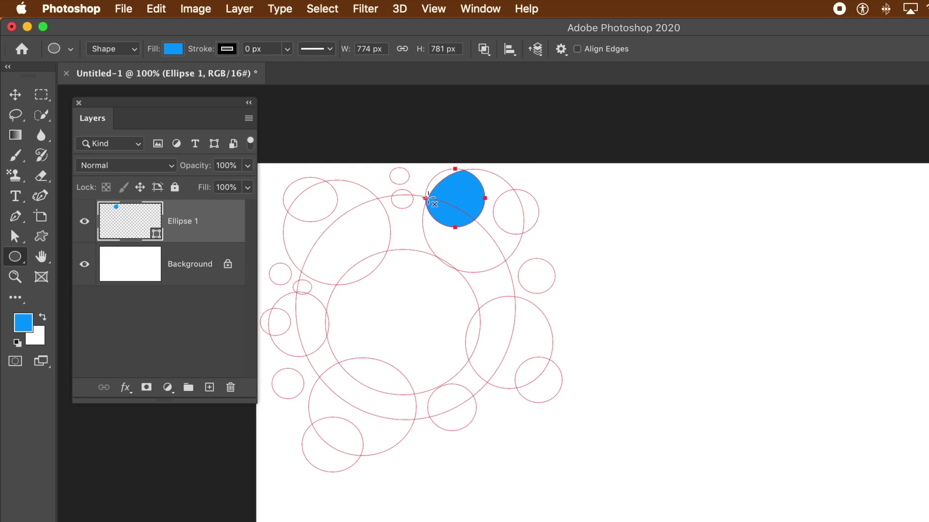
pyautogui.moveTo(435, 181)
pyautogui.mouseDown()
pyautogui.moveTo(467, 218)
pyautogui.moveTo(454, 179)
pyautogui.moveTo(435, 199)
pyautogui.mouseUp()
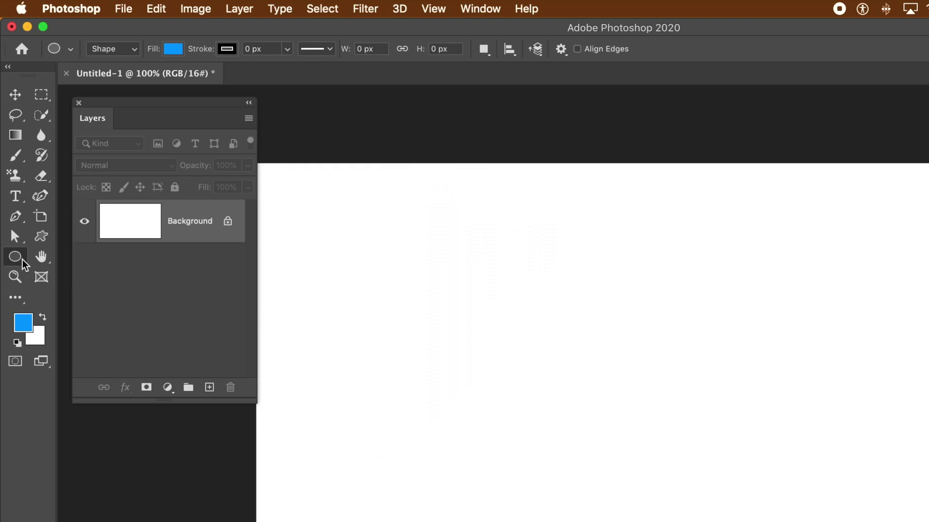
# Draw a large blue ellipse about 638 by 671 px on the empty canvas as a new shape layer, and deselect it.
pyautogui.click(483, 49)
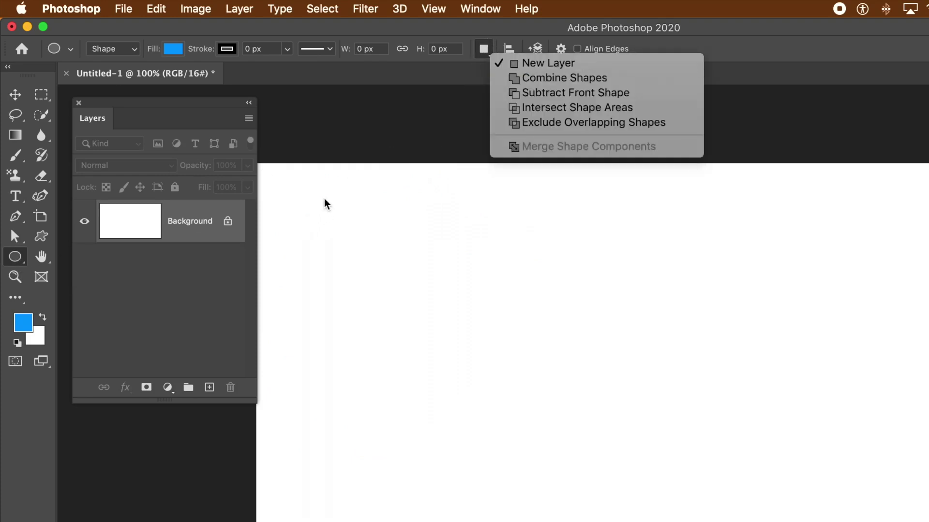
pyautogui.click(292, 218)
pyautogui.moveTo(287, 210); pyautogui.dragTo(537, 470)
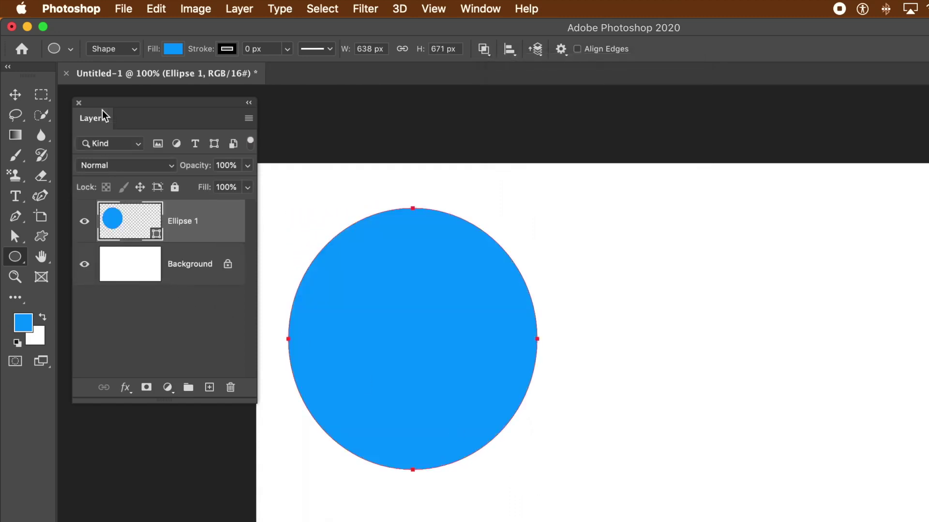
pyautogui.click(17, 99)
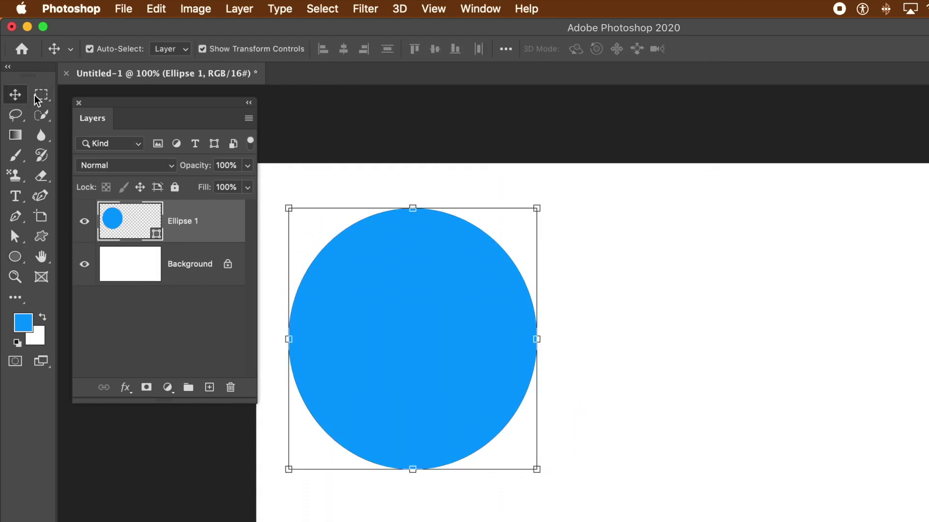
pyautogui.click(396, 184)
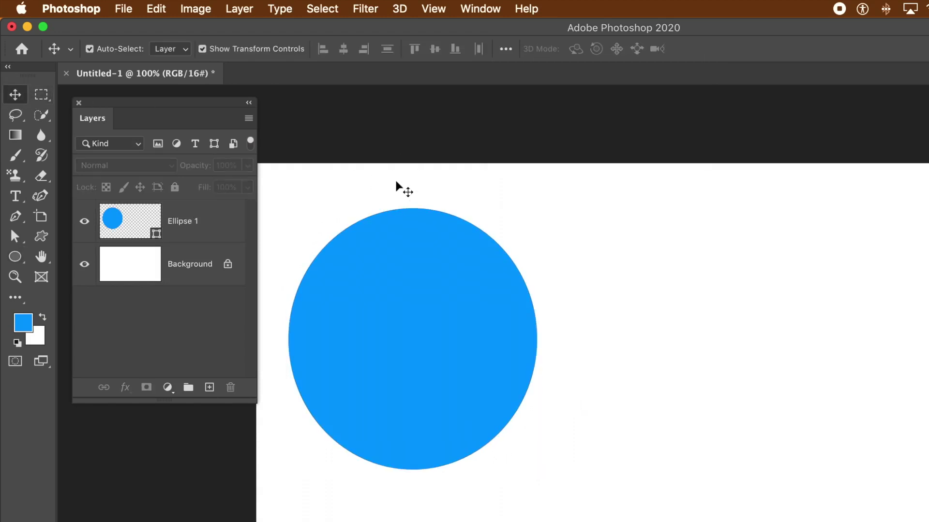
# Select the Ellipse 1 layer and set the Ellipse tool's path operation to Intersect Shape Areas.
pyautogui.click(197, 218)
pyautogui.click(15, 257)
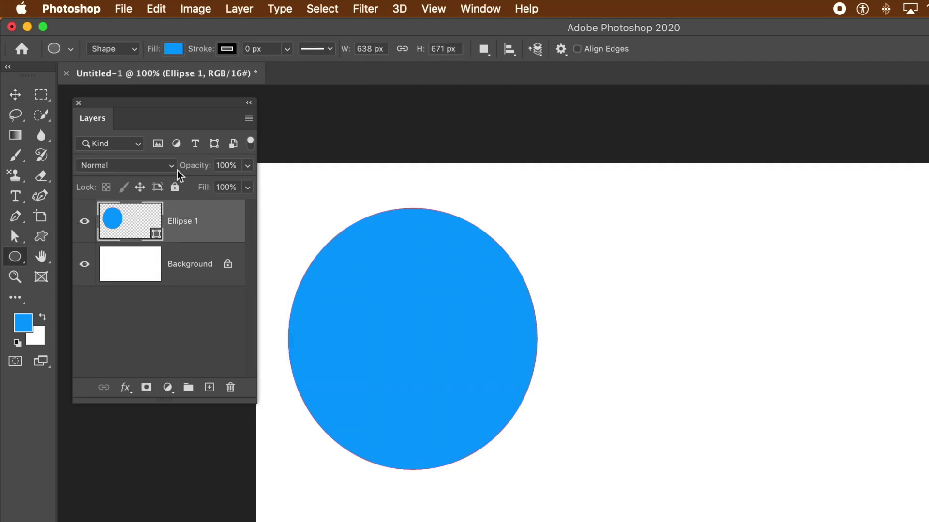
pyautogui.click(483, 52)
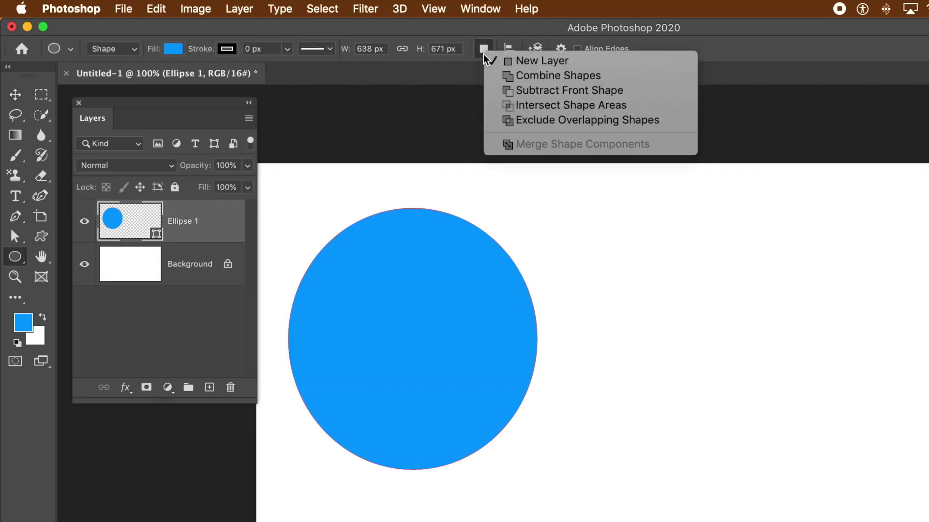
pyautogui.click(522, 107)
# Try three smaller intersecting ellipses one at a time along the large ellipse's upper edge, undoing each one.
pyautogui.moveTo(286, 186); pyautogui.dragTo(437, 333)
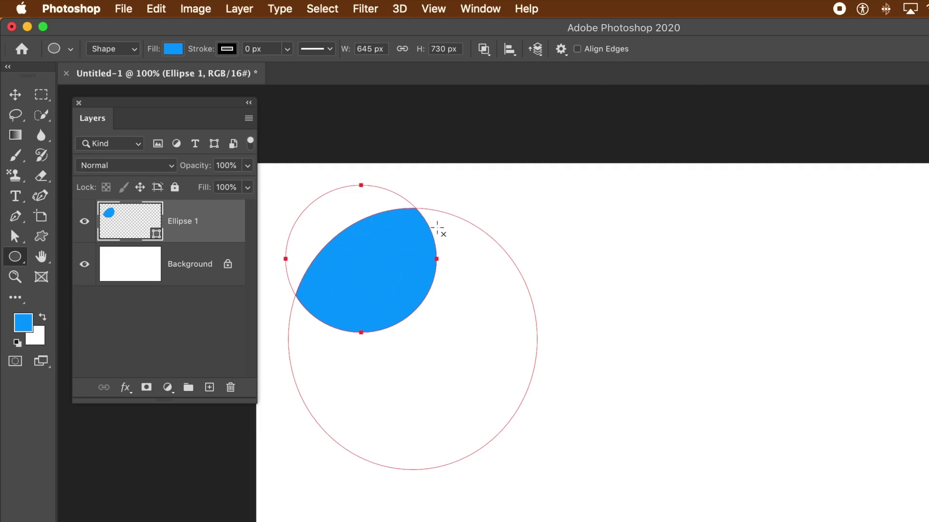
pyautogui.press('super+z')
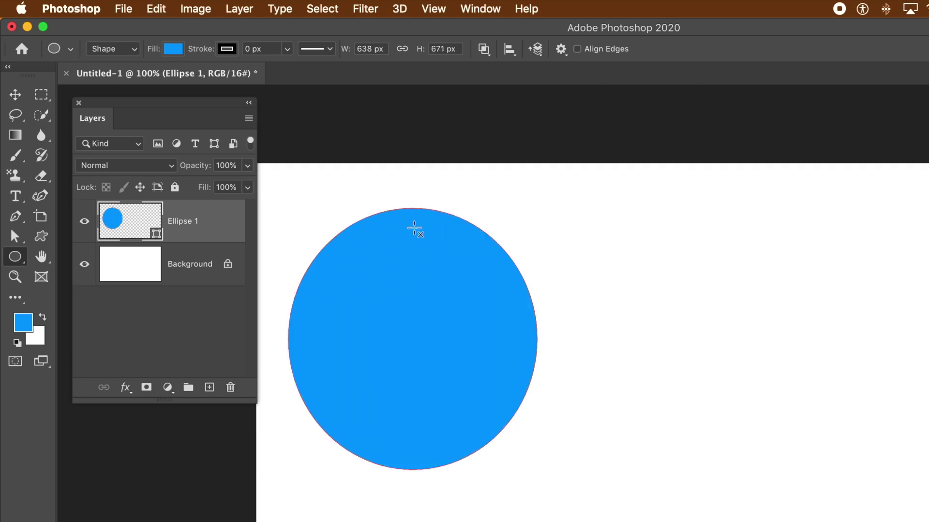
pyautogui.moveTo(319, 205); pyautogui.dragTo(373, 252)
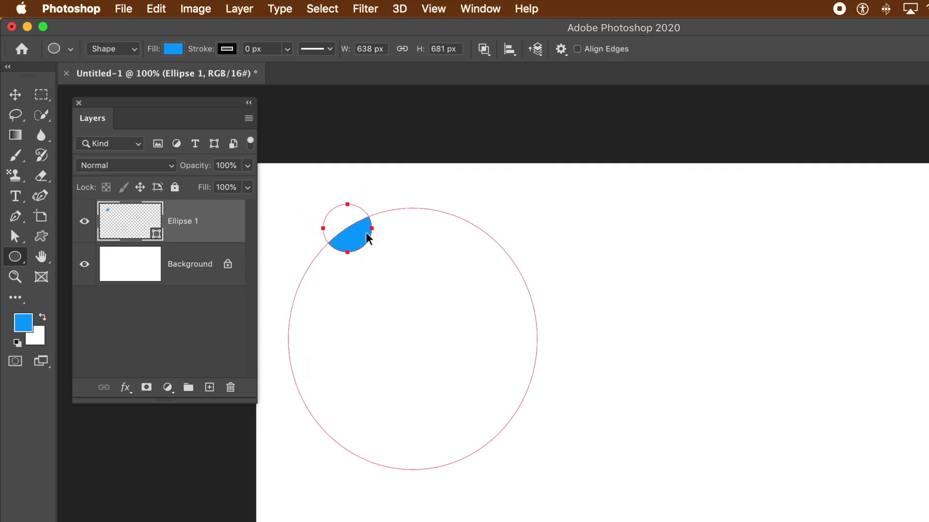
pyautogui.press('super+z')
pyautogui.moveTo(463, 200); pyautogui.dragTo(549, 272)
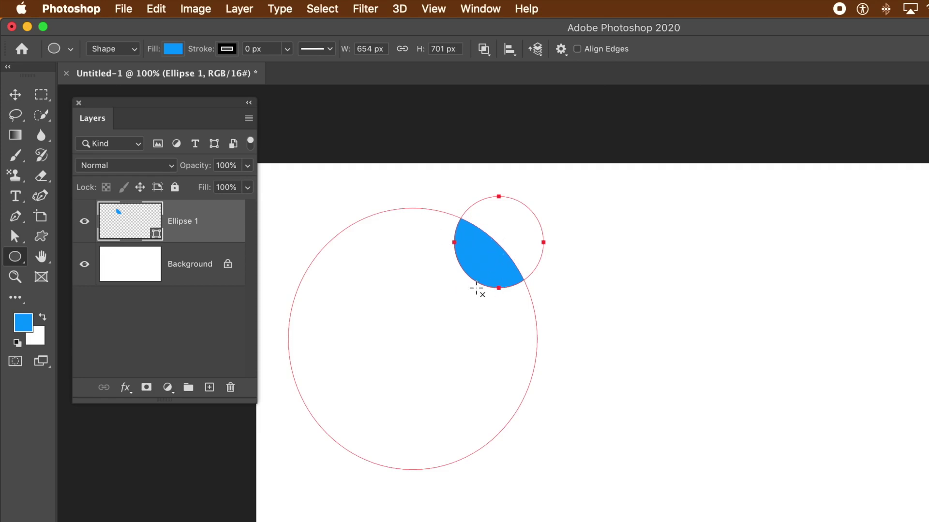
pyautogui.press('super+z')
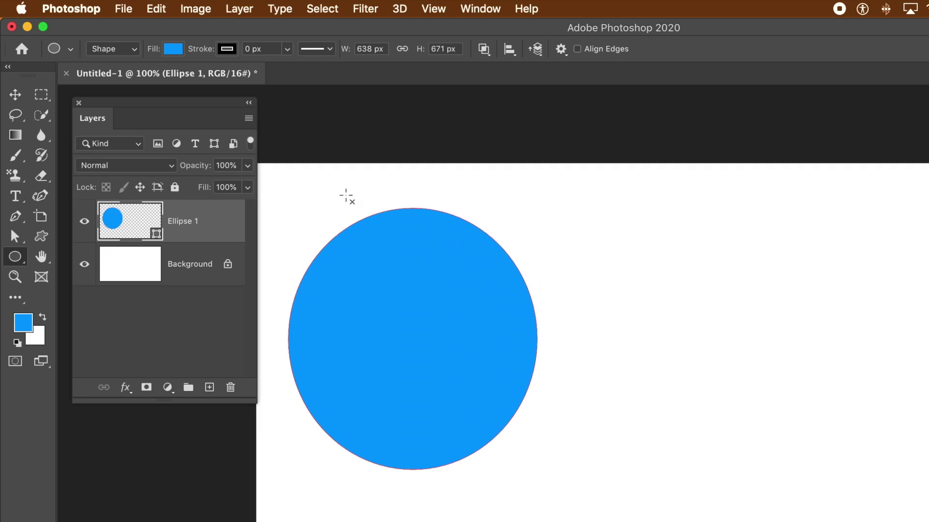
# Draw a smaller ellipse across the large ellipse's upper-left edge, trying Exclude Overlapping Shapes on it before setting it to Subtract Front Shape.
pyautogui.moveTo(310, 196); pyautogui.dragTo(427, 306)
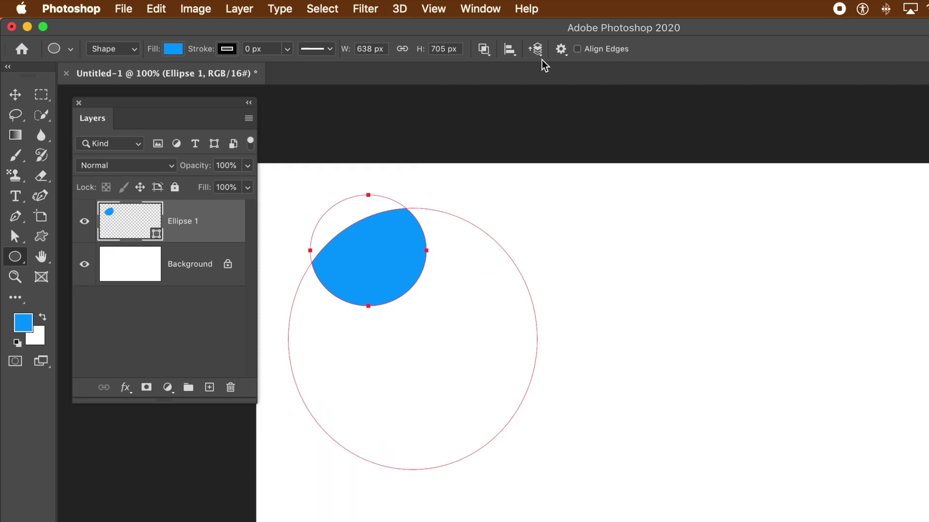
pyautogui.click(484, 49)
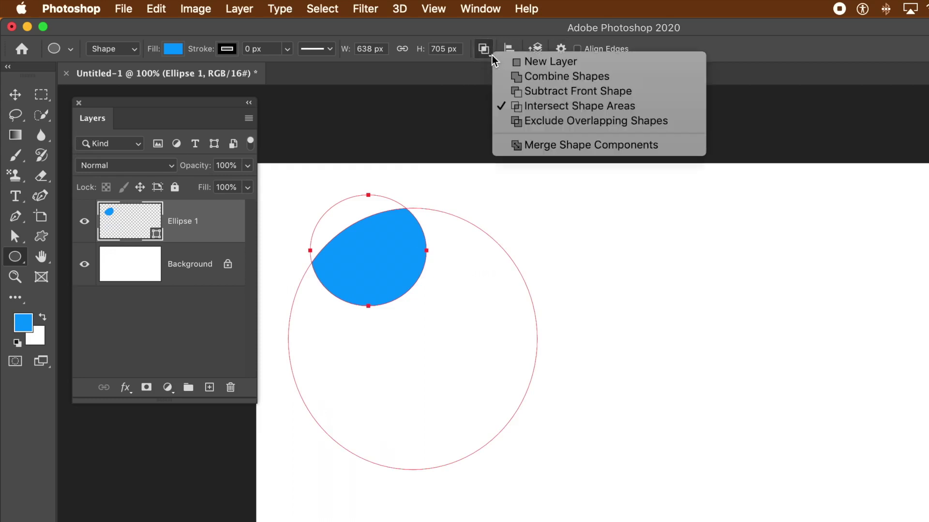
pyautogui.click(556, 122)
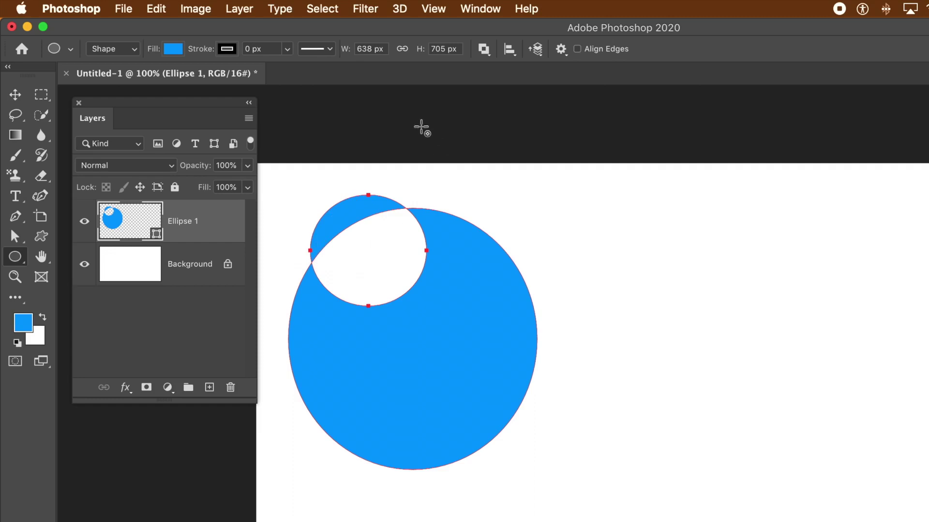
pyautogui.click(484, 49)
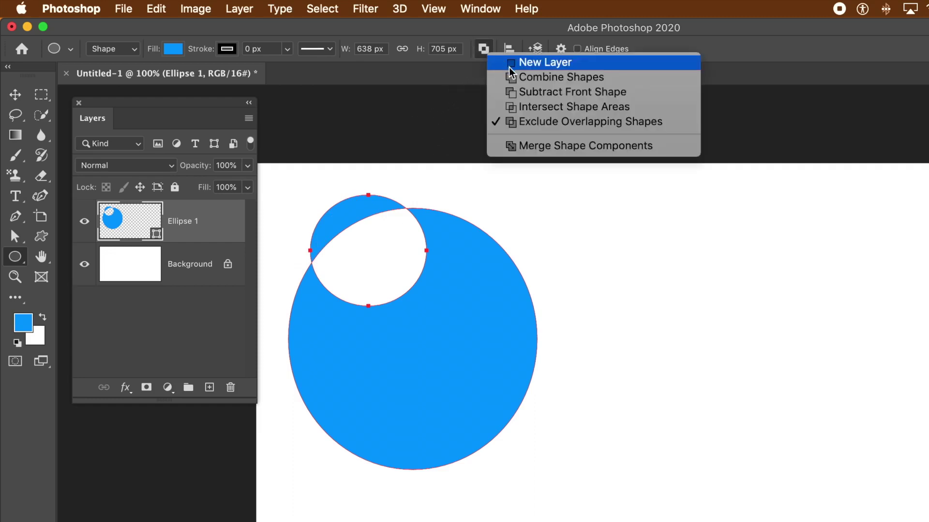
pyautogui.click(550, 92)
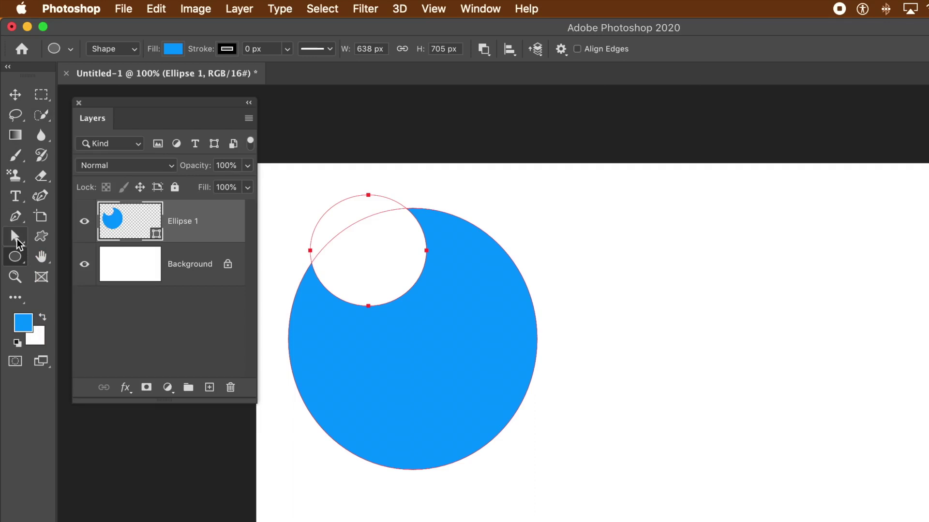
# Move the subtracted ellipse with the Direct Selection Tool fully inside the large ellipse, horizontally centred in its upper half.
pyautogui.click(16, 238)
pyautogui.click(14, 239)
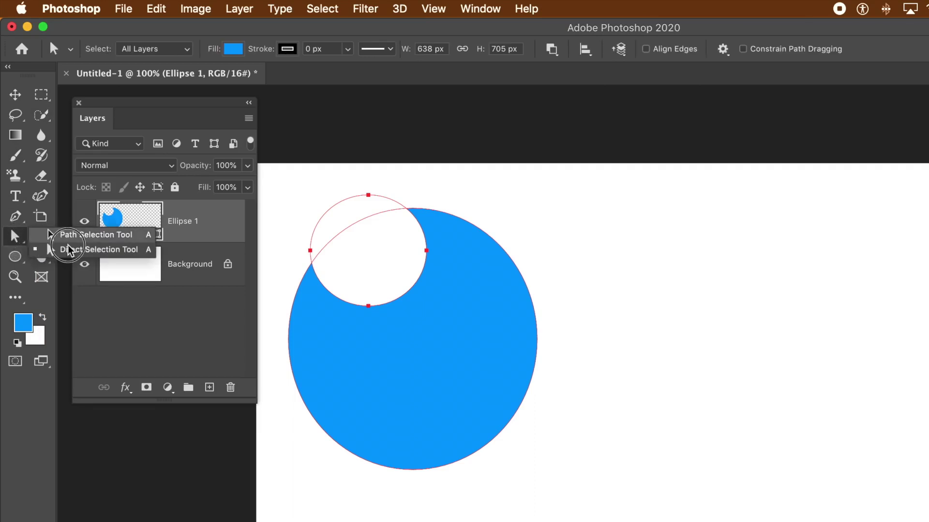
pyautogui.click(87, 252)
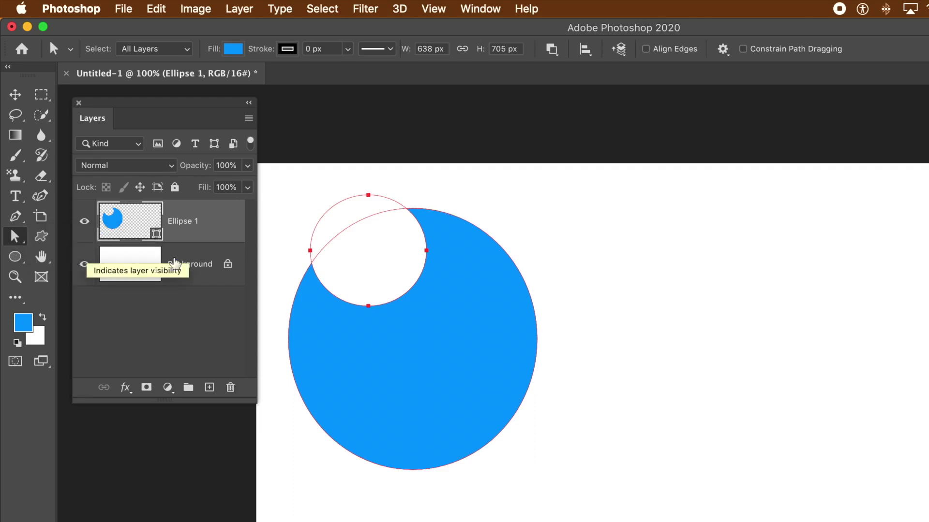
pyautogui.moveTo(346, 205); pyautogui.dragTo(432, 322)
pyautogui.moveTo(439, 292); pyautogui.dragTo(430, 288)
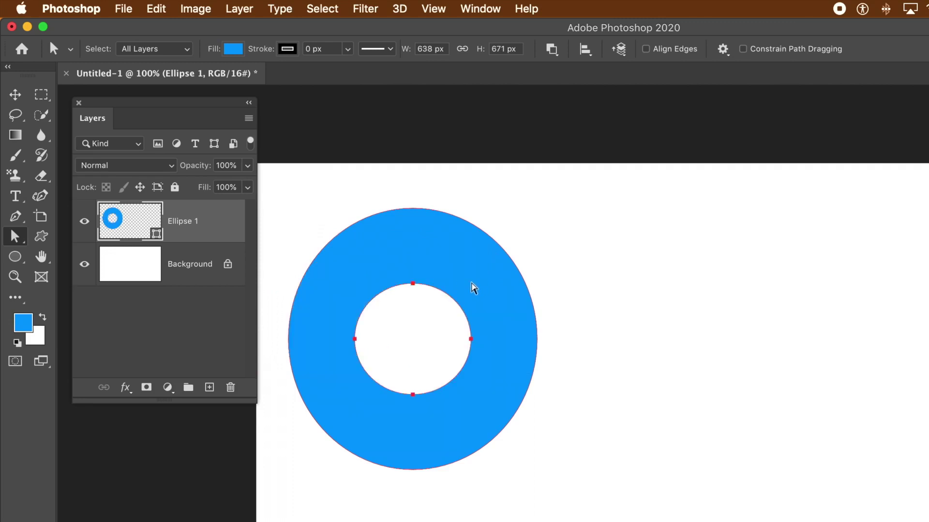
pyautogui.moveTo(449, 300); pyautogui.dragTo(441, 249)
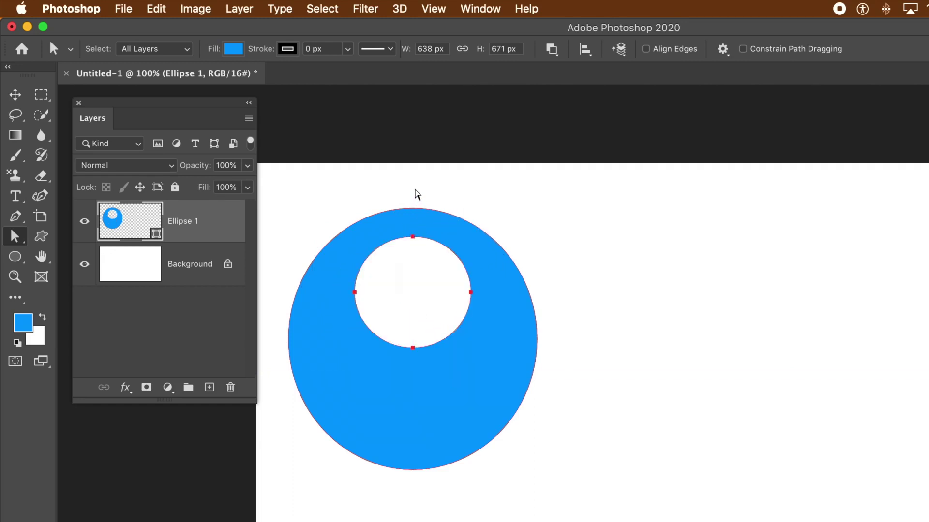
# Reshape the subtracted ellipse by pulling its top anchor point down near its base and extending both side points' direction handles upward.
pyautogui.click(415, 248)
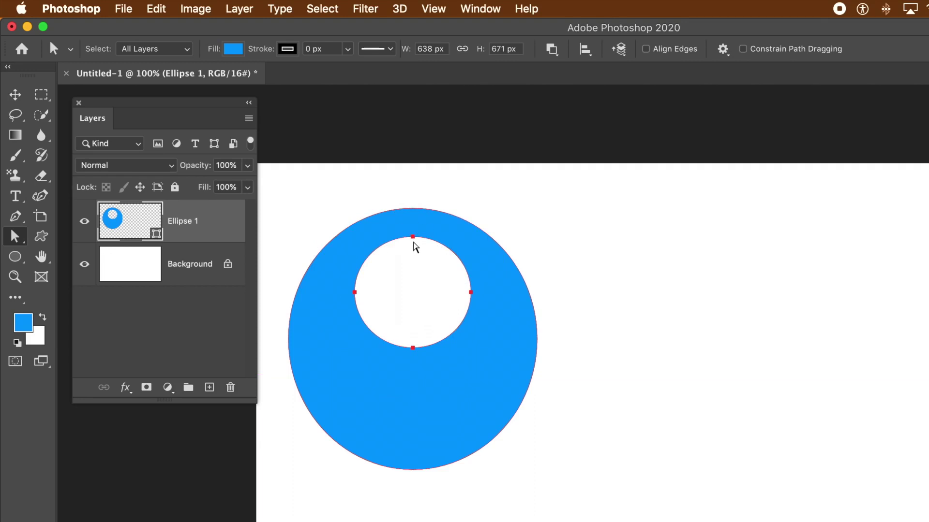
pyautogui.click(413, 238)
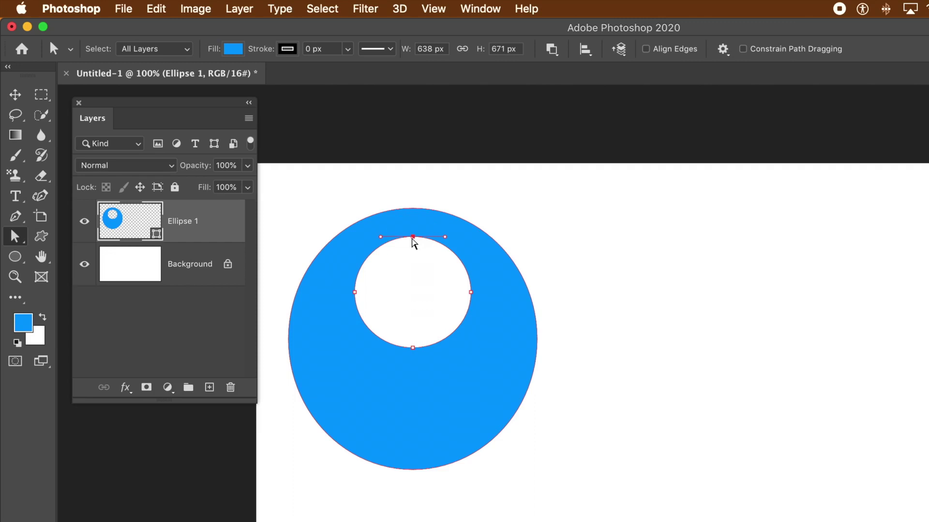
pyautogui.doubleClick(413, 238)
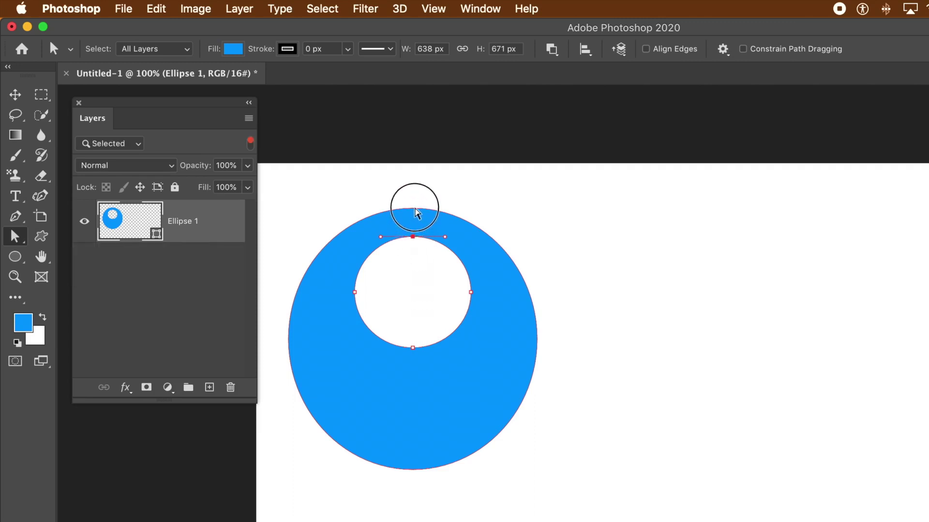
pyautogui.moveTo(413, 238); pyautogui.dragTo(408, 319)
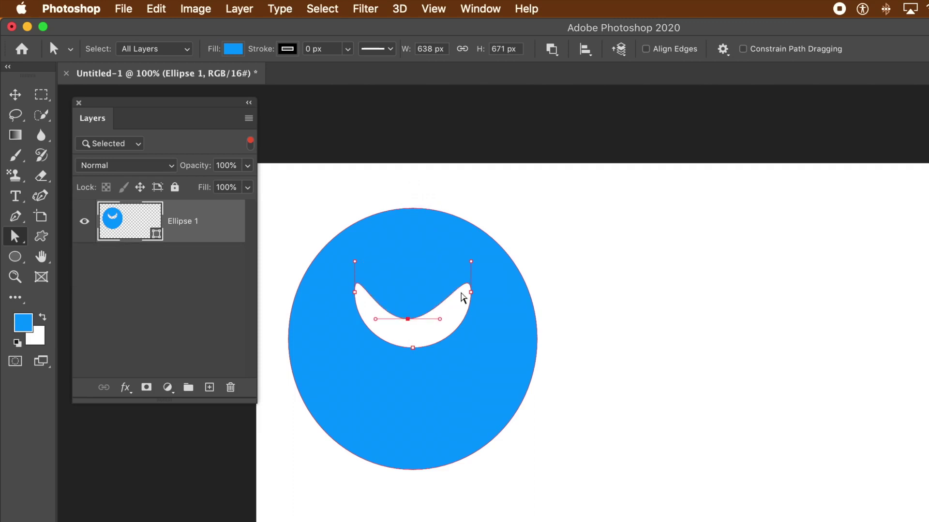
pyautogui.moveTo(355, 263); pyautogui.dragTo(438, 169)
pyautogui.moveTo(471, 265); pyautogui.dragTo(480, 158)
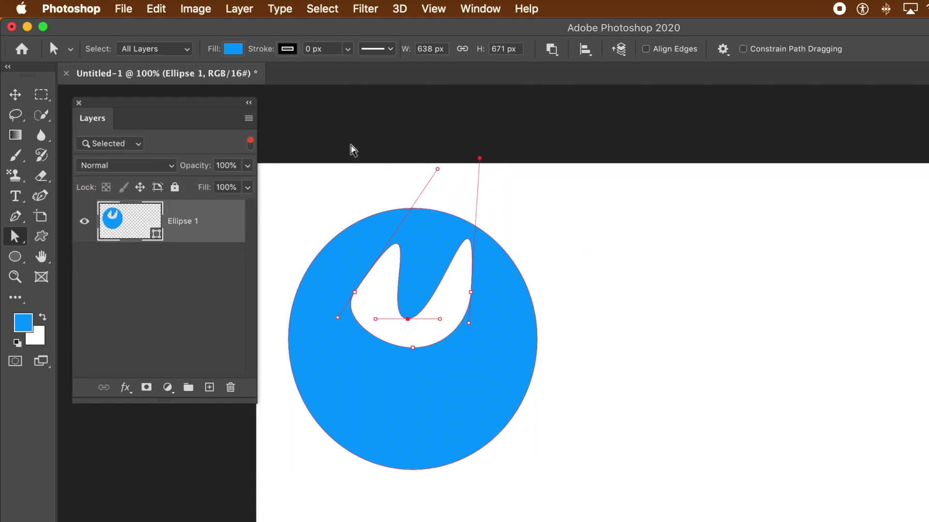
# Deselect the Ellipse 1 shape with the Move tool to view the cut-out without its path outlines.
pyautogui.click(552, 49)
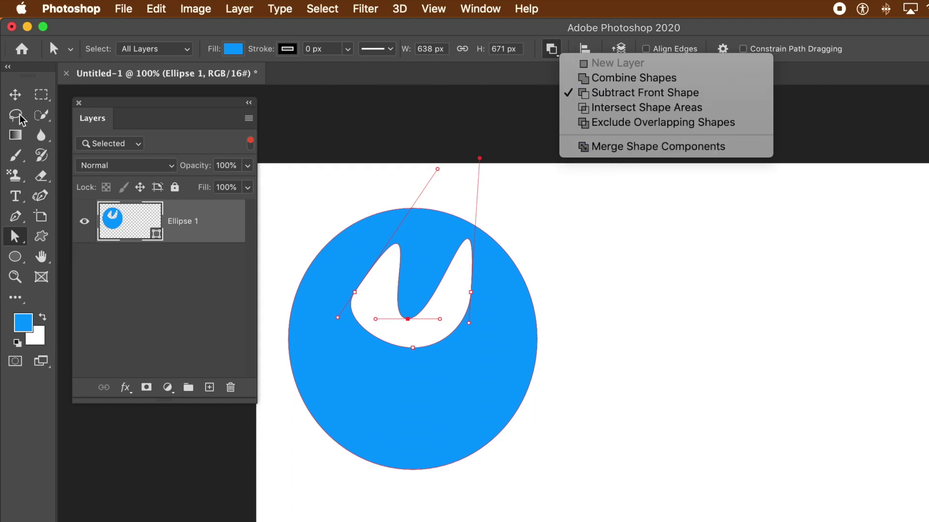
pyautogui.click(16, 95)
pyautogui.click(16, 95)
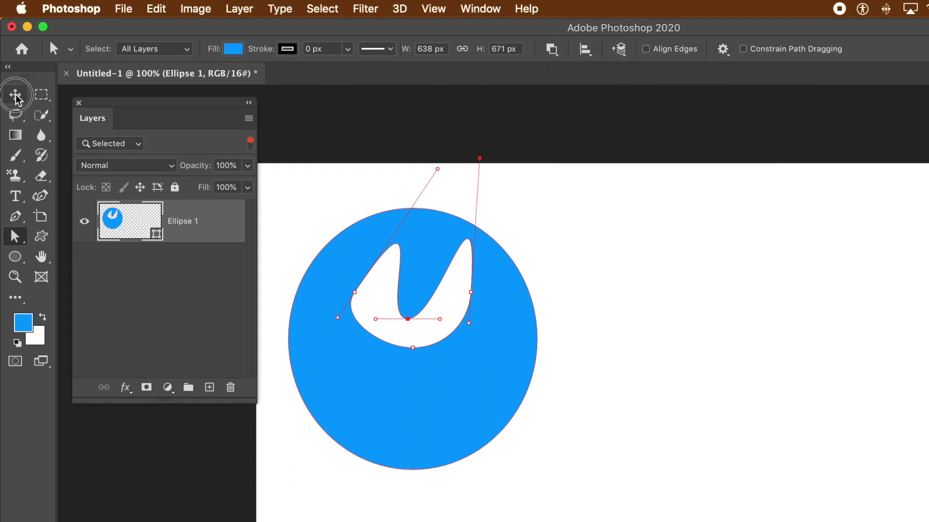
pyautogui.click(365, 159)
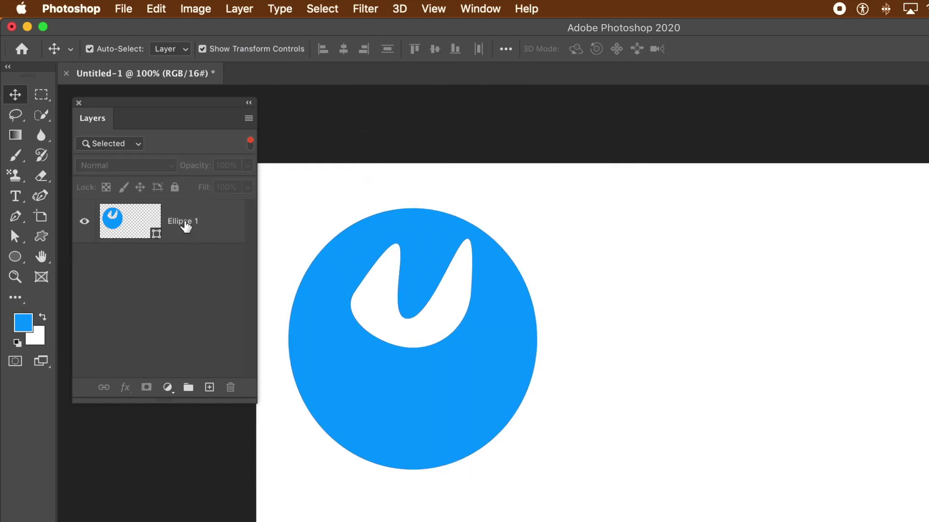
# With Combine Shapes, add five small ellipses around the large ellipse's left, lower and right edges in Ellipse 1, and merge the shape components.
pyautogui.click(186, 226)
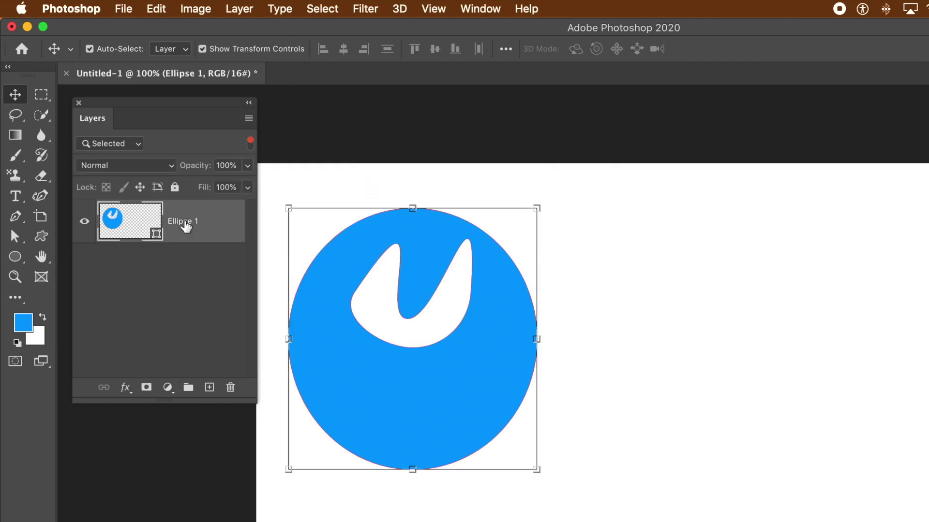
pyautogui.click(16, 262)
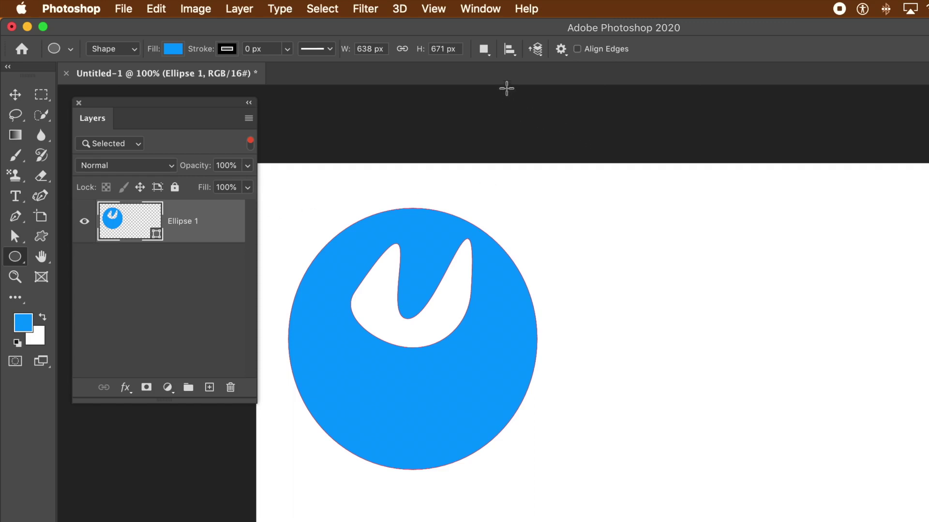
pyautogui.click(490, 55)
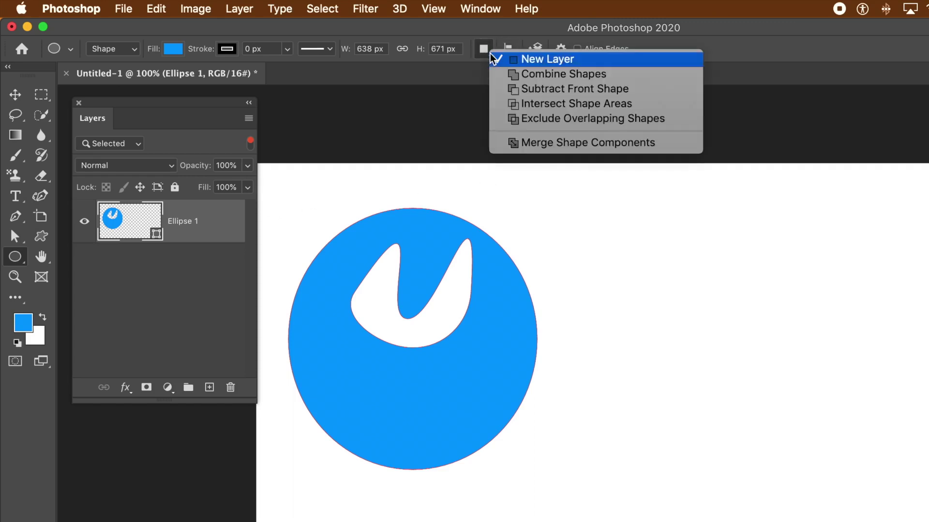
pyautogui.click(526, 74)
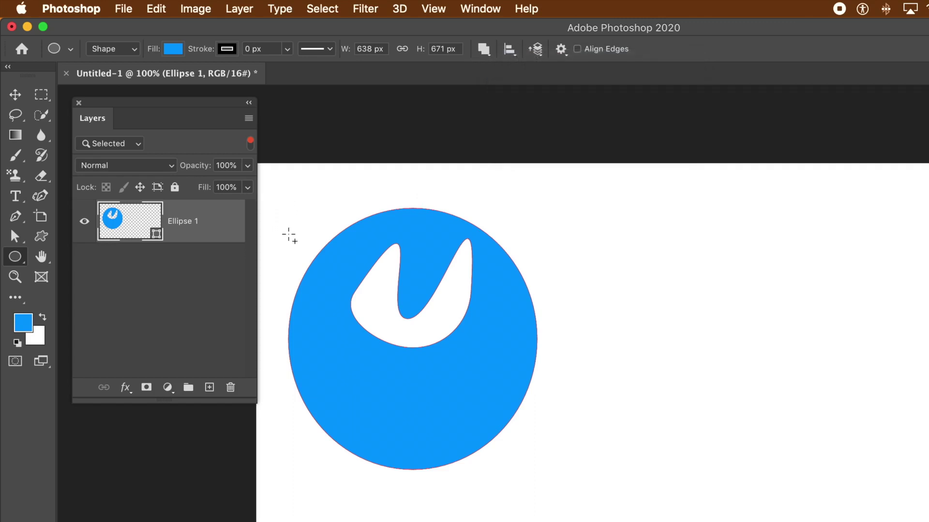
pyautogui.moveTo(288, 229); pyautogui.dragTo(354, 290)
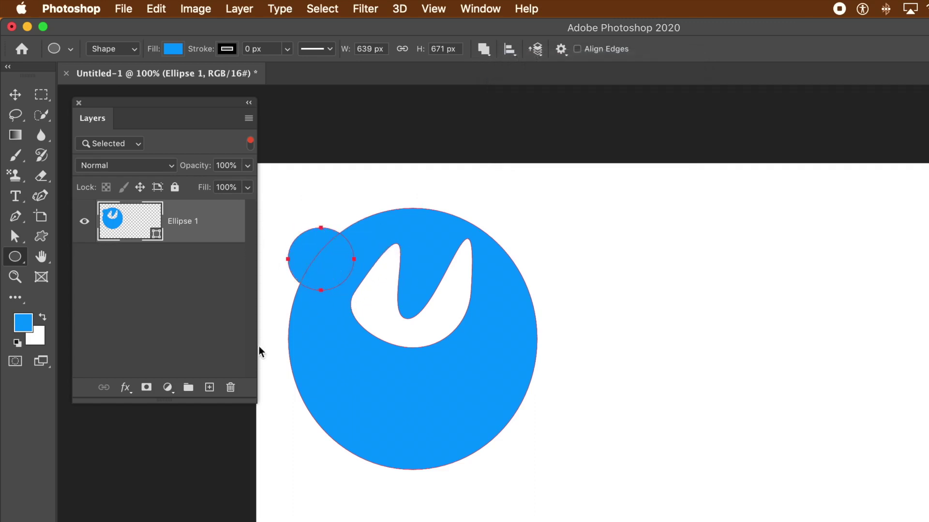
pyautogui.moveTo(269, 319); pyautogui.dragTo(384, 475)
pyautogui.moveTo(426, 407); pyautogui.dragTo(503, 479)
pyautogui.moveTo(501, 349); pyautogui.dragTo(554, 404)
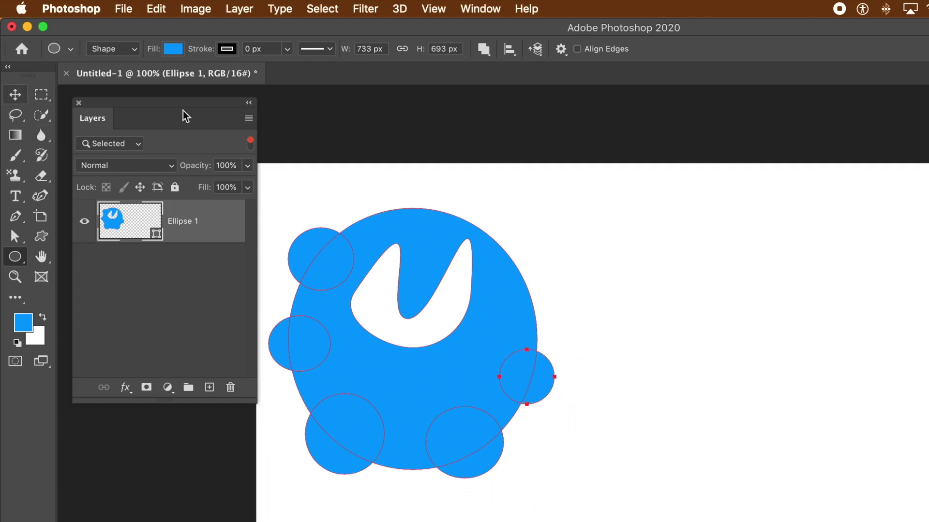
pyautogui.click(487, 56)
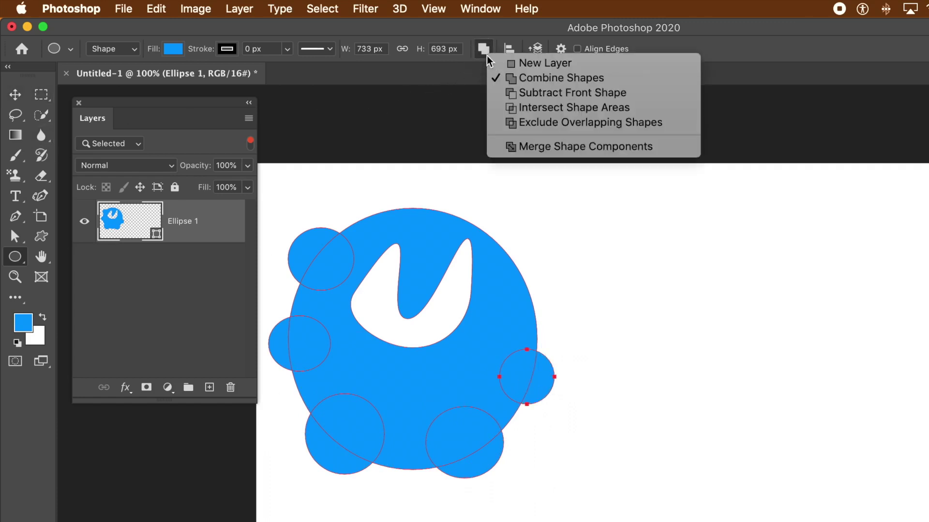
pyautogui.click(528, 150)
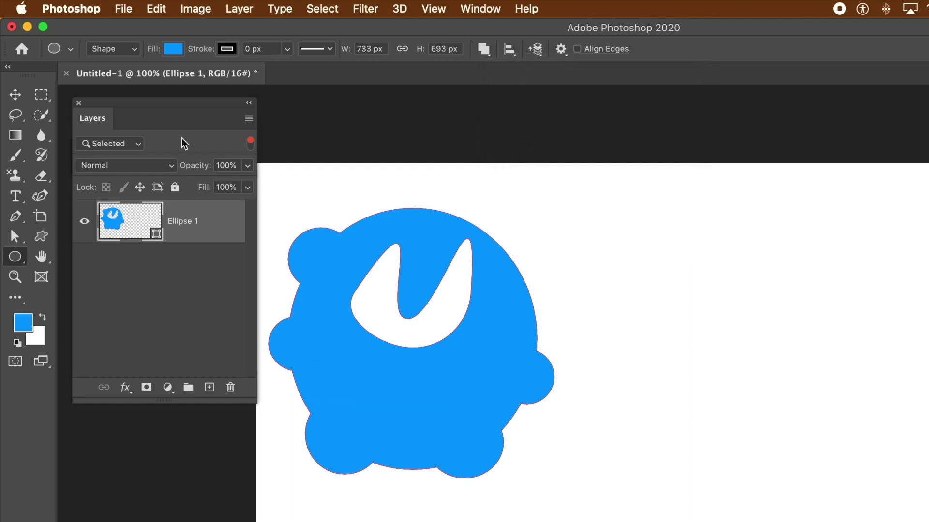
# Delete the merged shape's layer and draw a new ellipse about 686 by 693 px in its place.
pyautogui.click(18, 96)
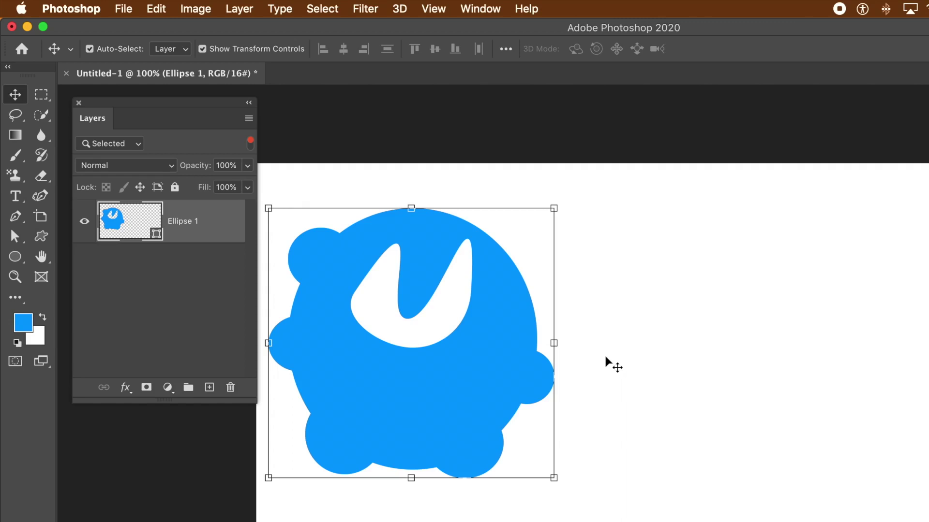
pyautogui.press('Delete')
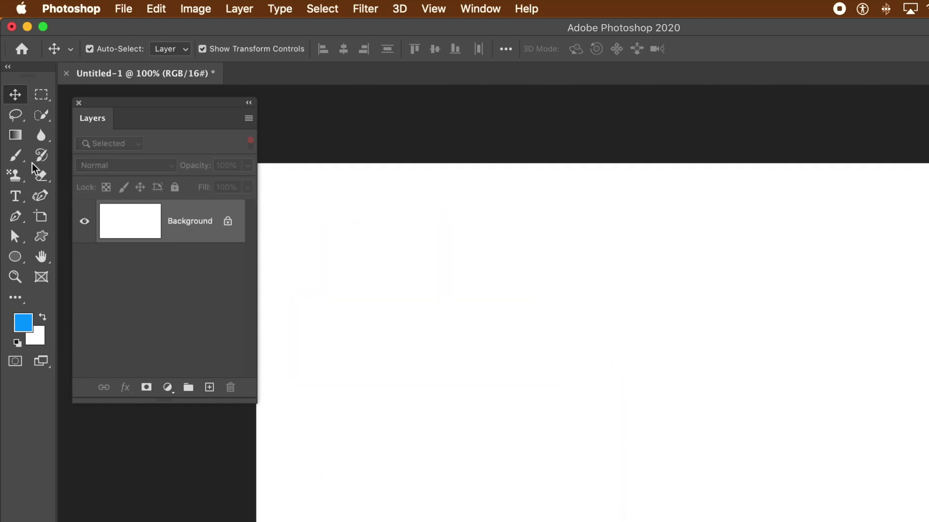
pyautogui.click(20, 261)
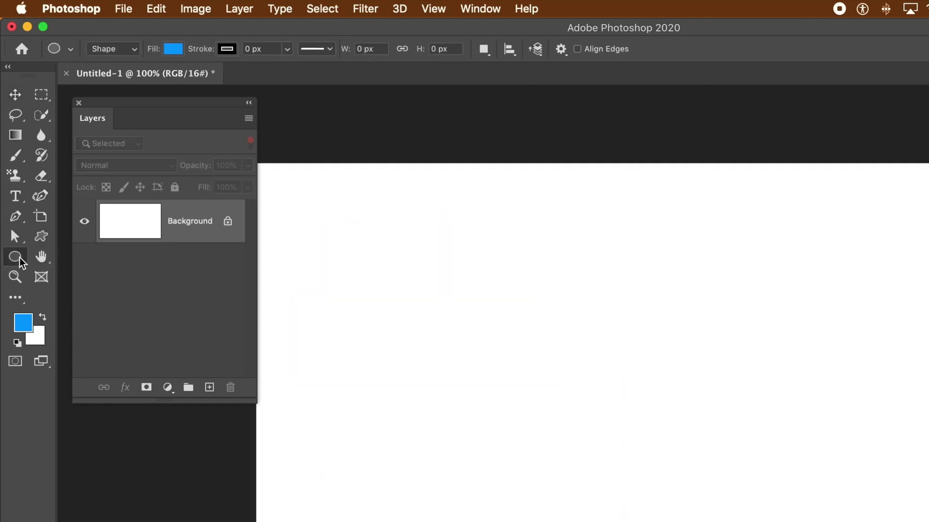
pyautogui.moveTo(291, 211); pyautogui.dragTo(558, 478)
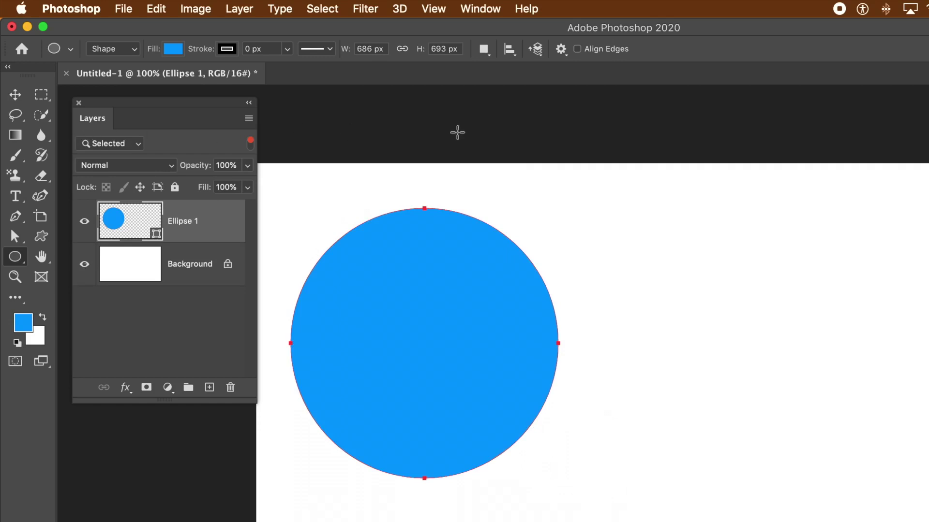
pyautogui.click(14, 98)
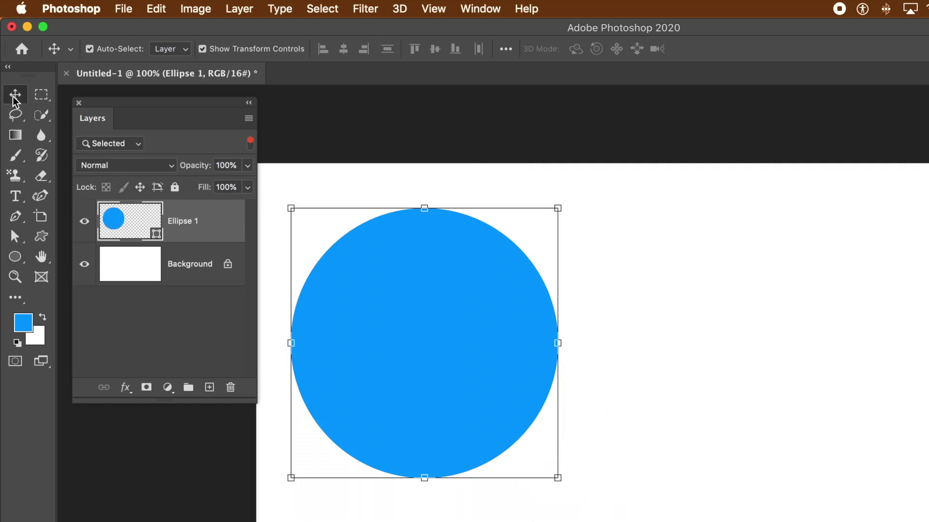
pyautogui.click(398, 183)
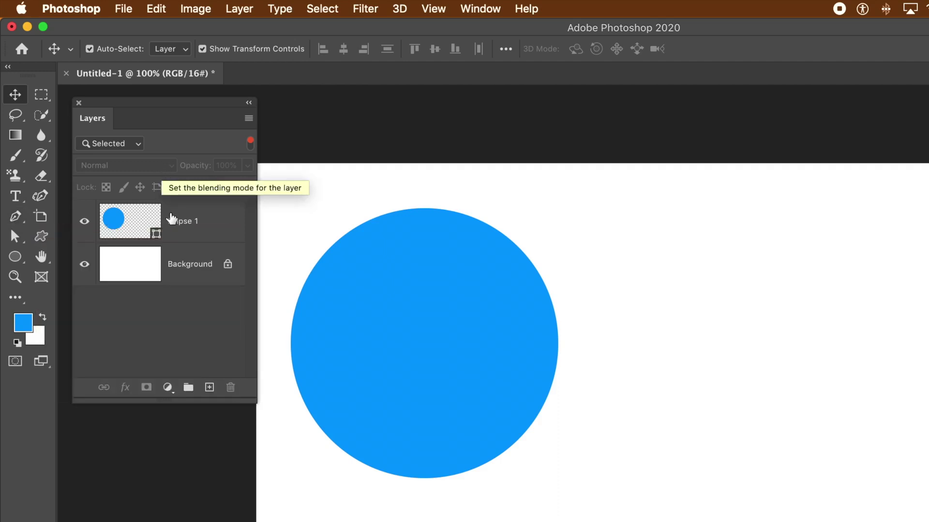
# Cut a triangular wedge into the ellipse's upper-left edge with the Pen tool set to Subtract Front Shape.
pyautogui.click(184, 221)
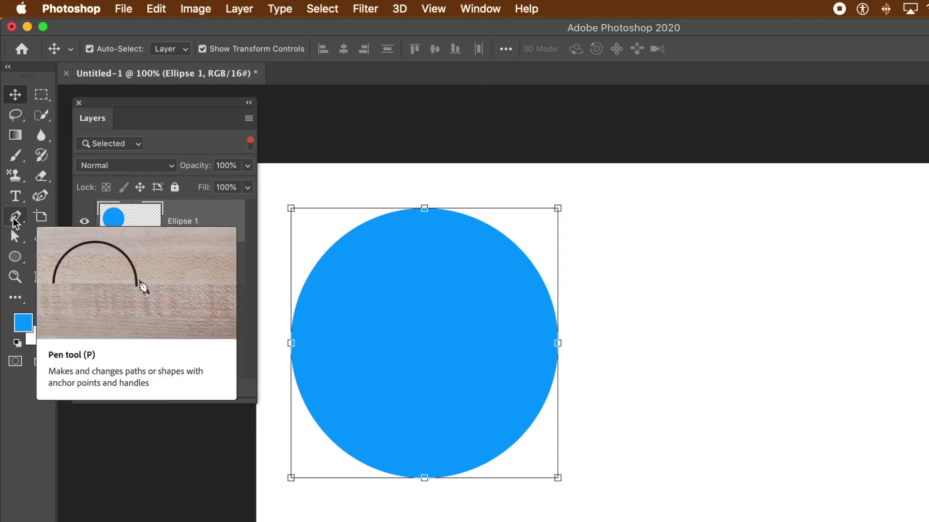
pyautogui.click(14, 220)
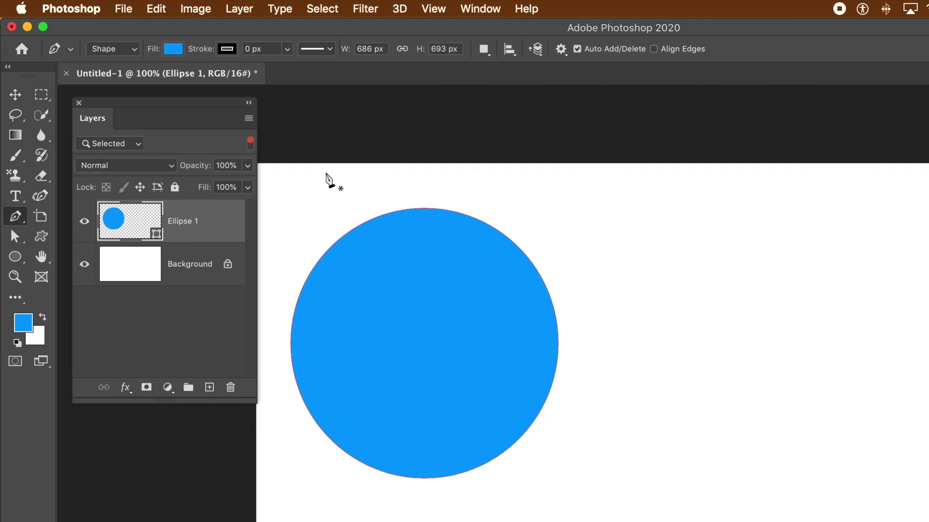
pyautogui.click(489, 55)
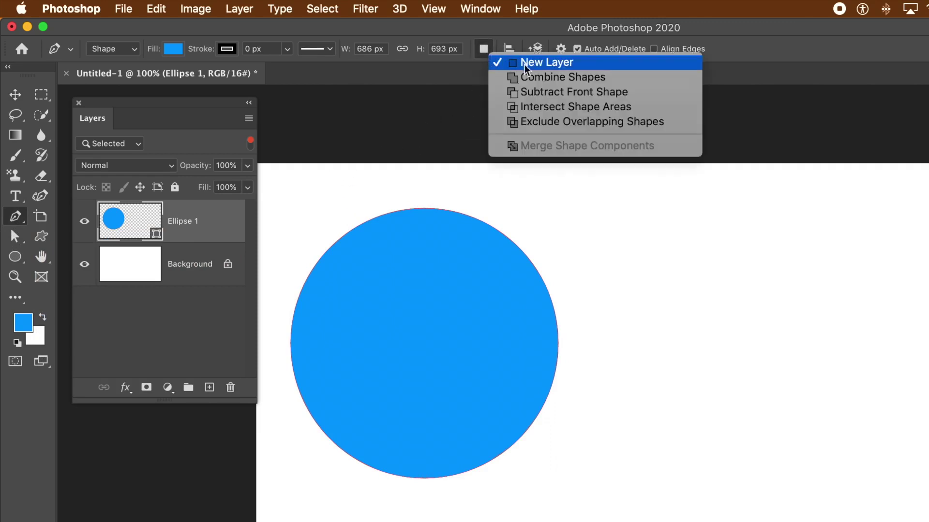
pyautogui.click(544, 94)
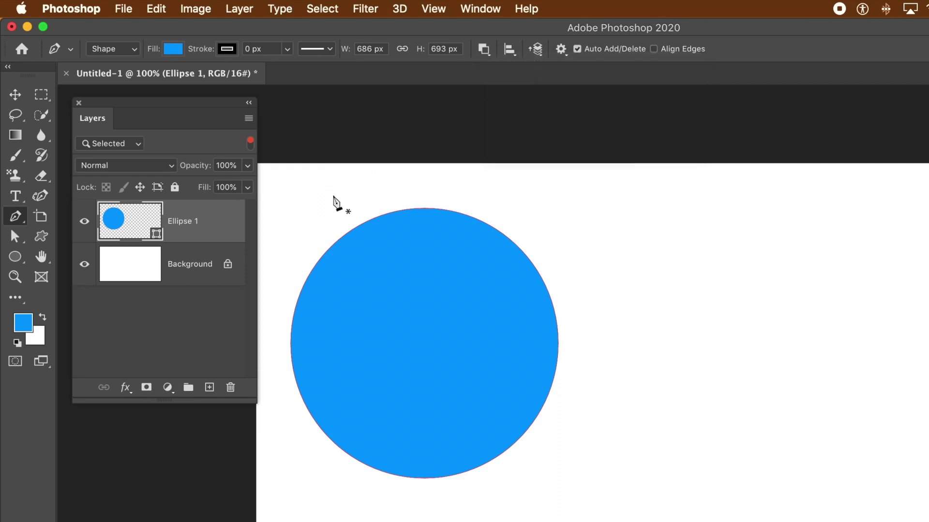
pyautogui.click(342, 196)
pyautogui.moveTo(406, 310); pyautogui.dragTo(444, 329)
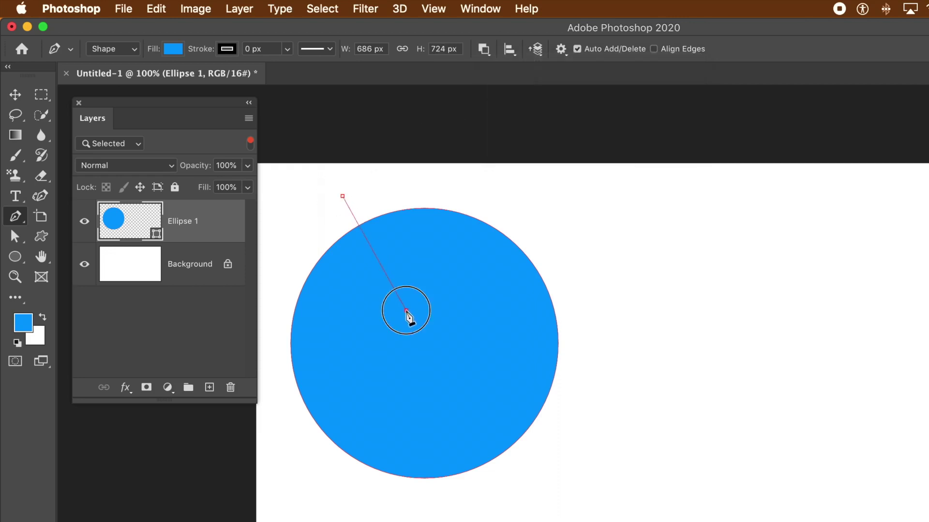
pyautogui.click(292, 224)
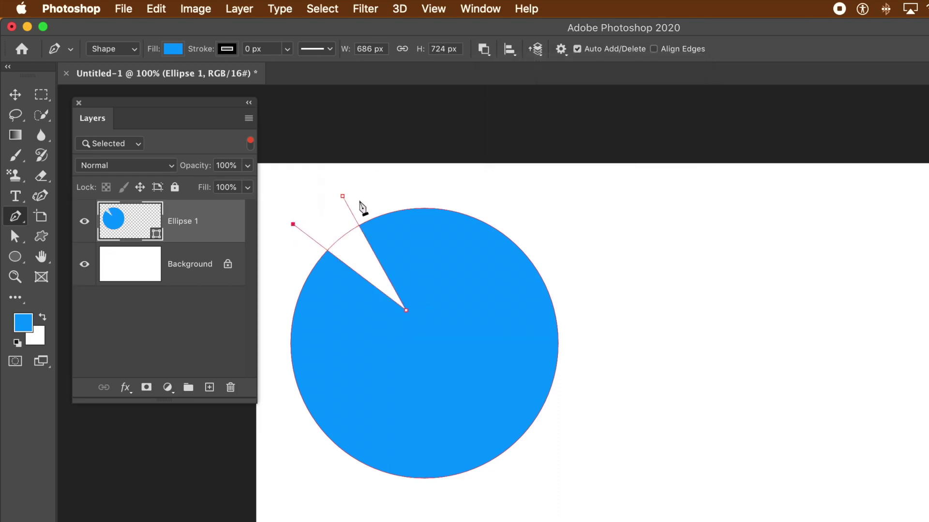
pyautogui.click(344, 199)
# Subtract two more triangular wedges from the ellipse's left edge below the first one with the Pen tool.
pyautogui.click(278, 276)
pyautogui.click(277, 340)
pyautogui.click(389, 341)
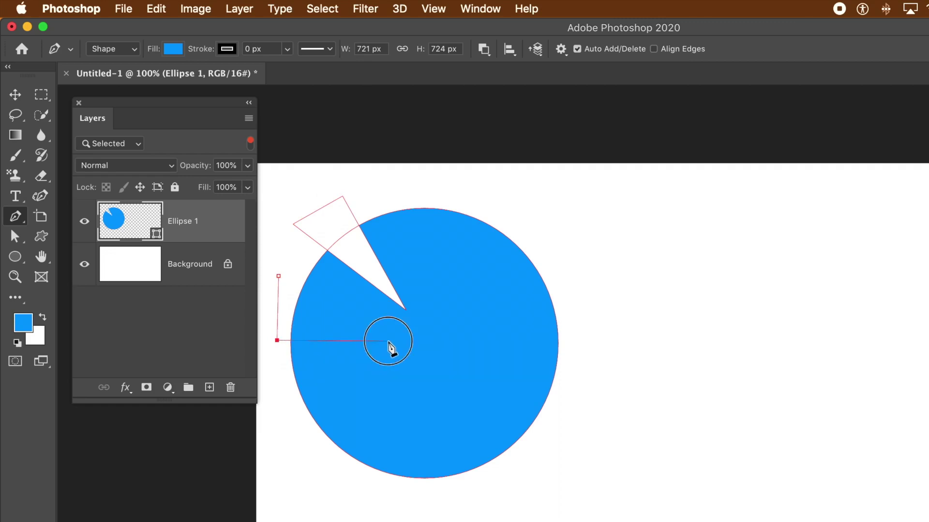
pyautogui.click(279, 277)
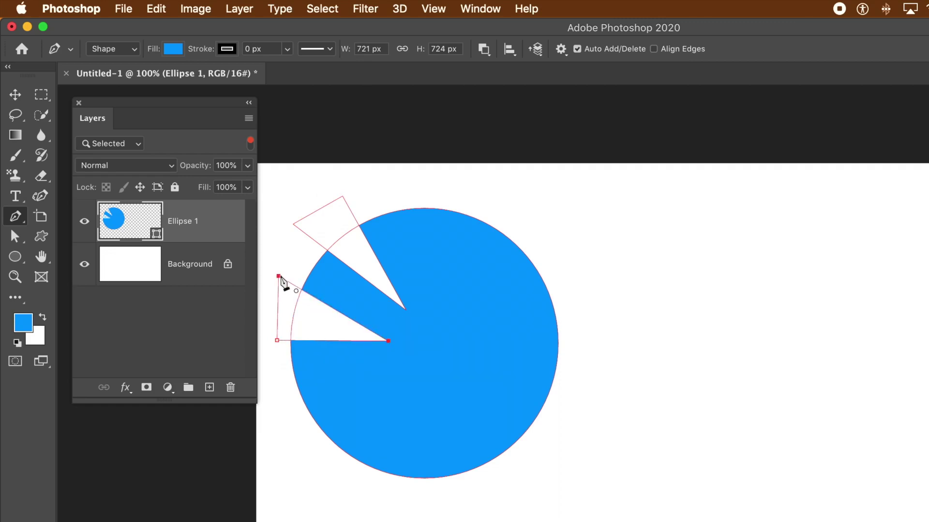
pyautogui.click(383, 372)
pyautogui.click(290, 431)
pyautogui.click(278, 385)
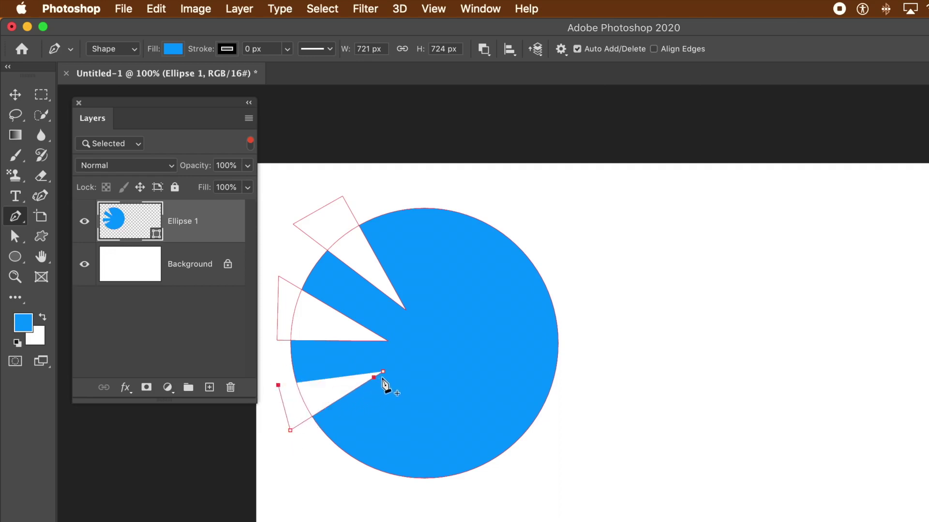
pyautogui.click(384, 373)
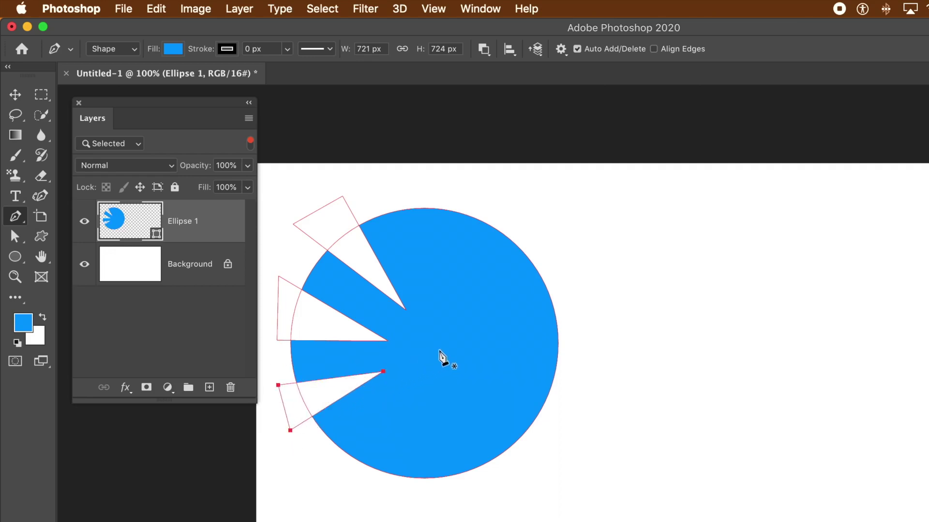
# Deselect the ellipse to view the three cut wedges without path outlines.
pyautogui.click(485, 51)
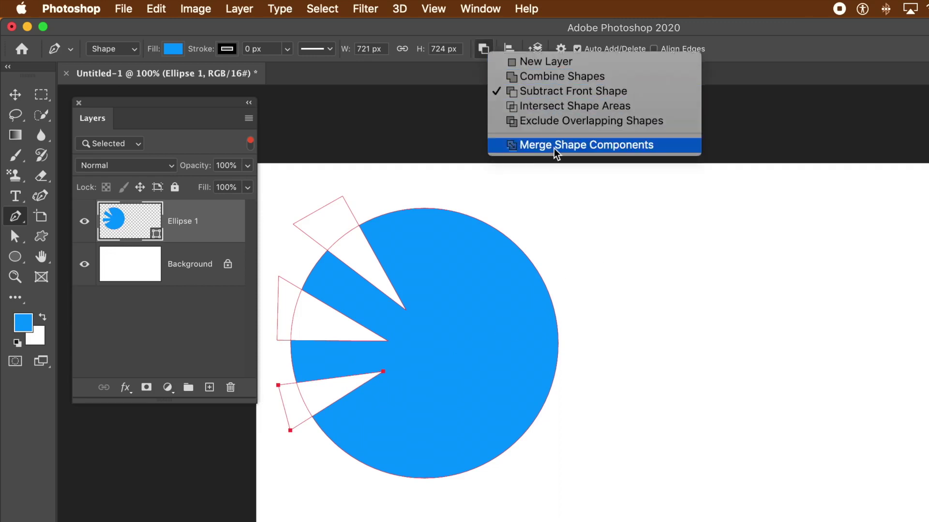
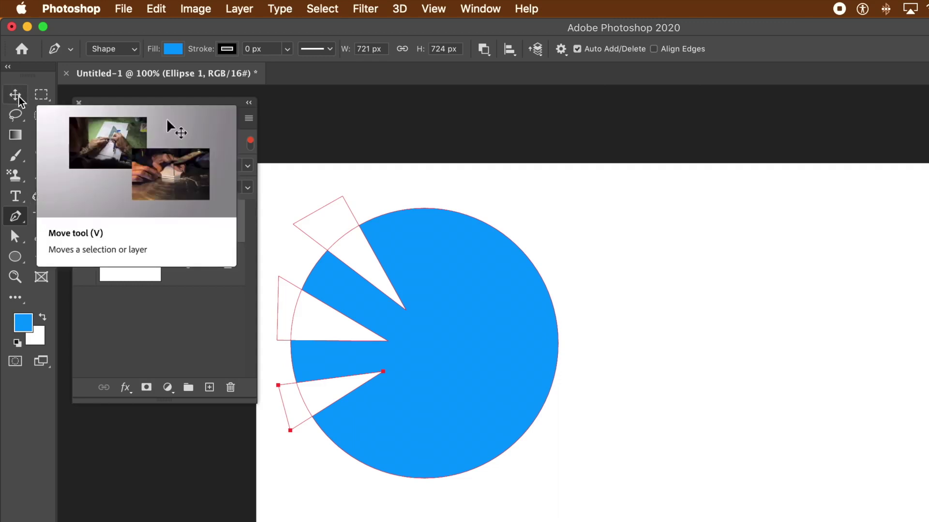
pyautogui.click(18, 96)
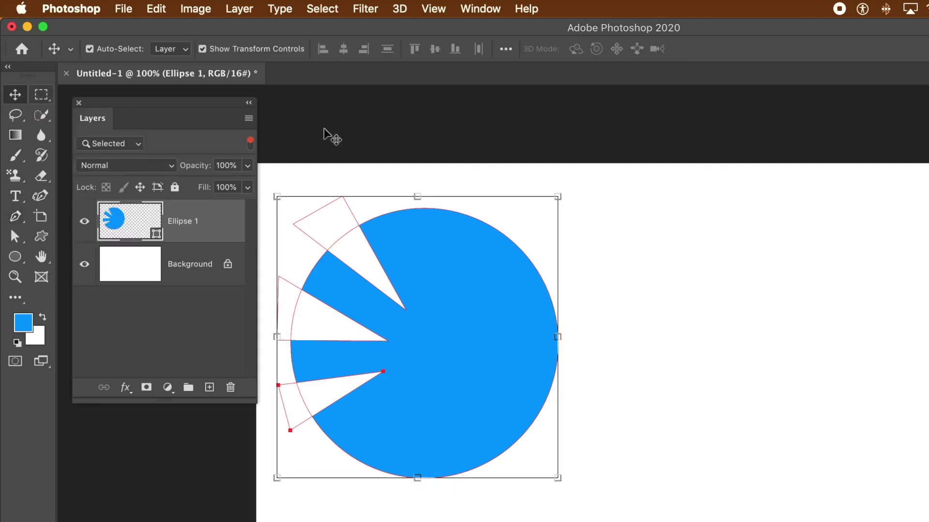
pyautogui.click(347, 166)
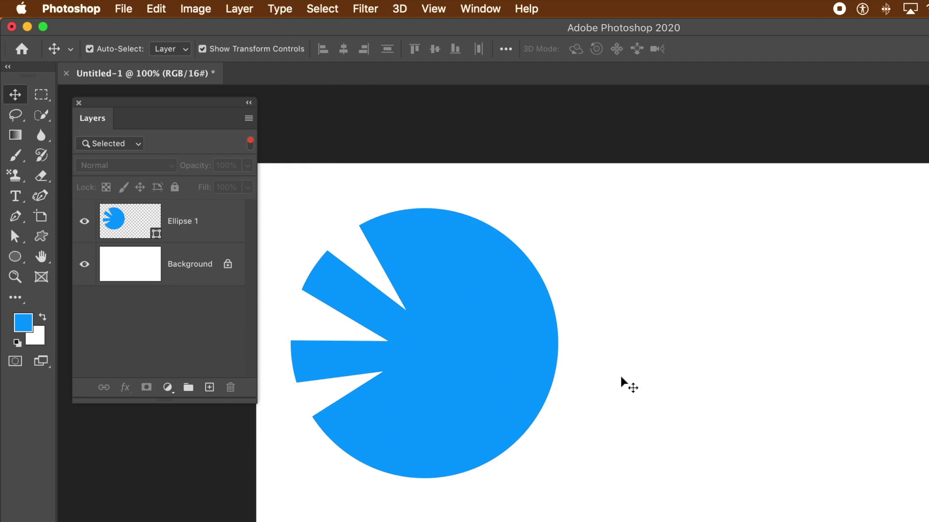
# Select the Ellipse 1 layer and activate the Curvature Pen tool.
pyautogui.click(190, 227)
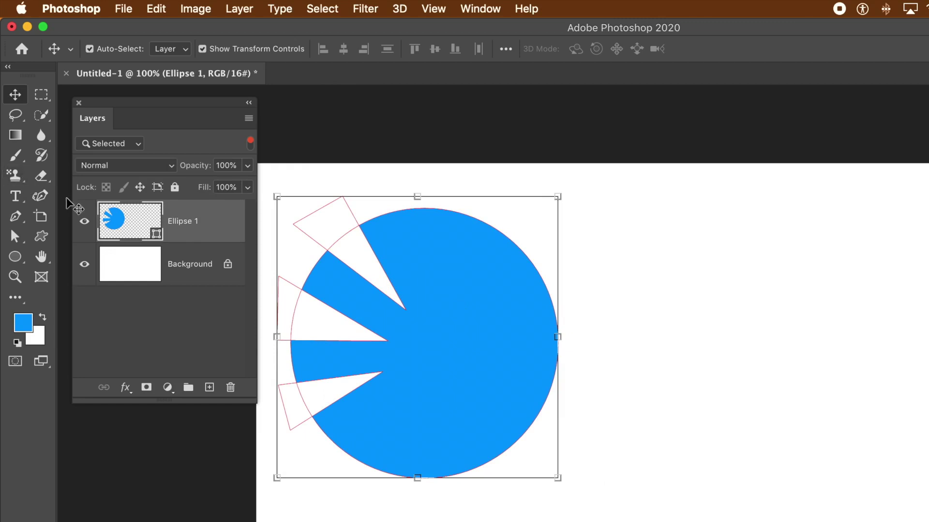
pyautogui.click(42, 196)
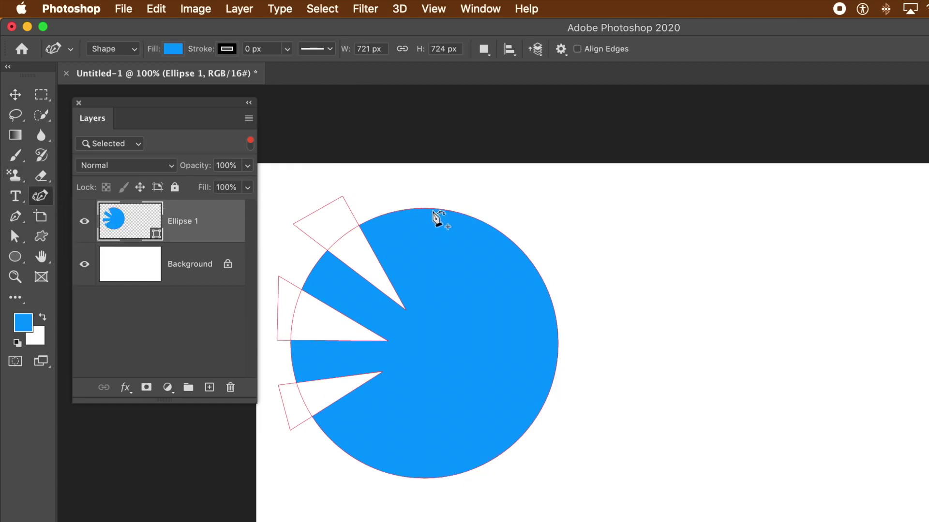
pyautogui.click(412, 188)
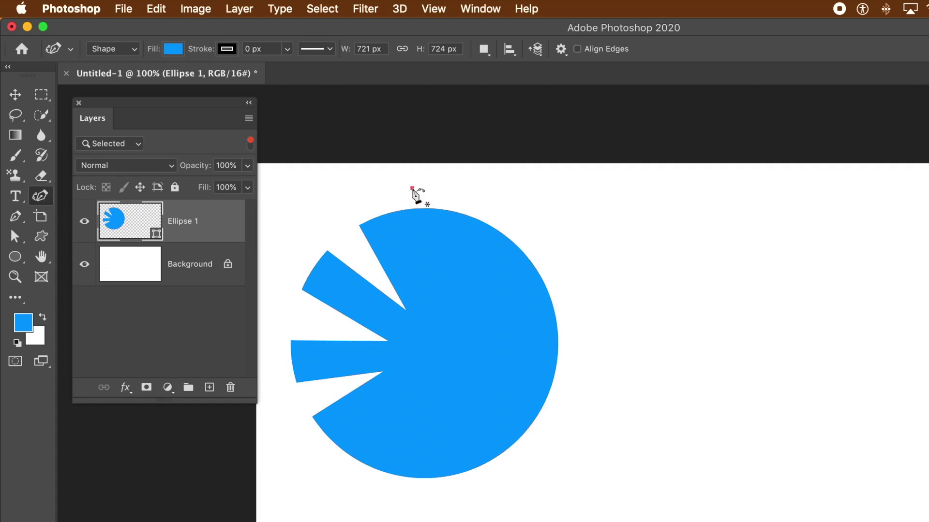
pyautogui.click(417, 255)
pyautogui.click(457, 244)
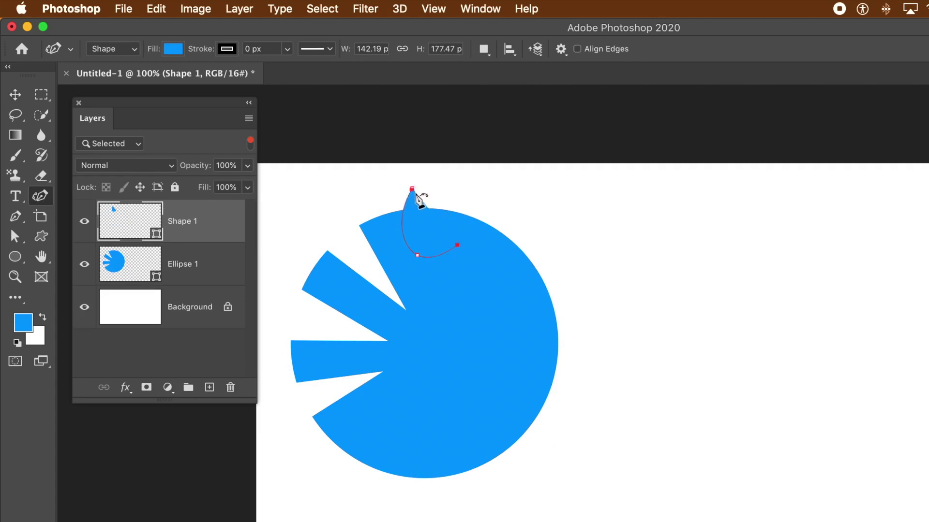
pyautogui.click(413, 189)
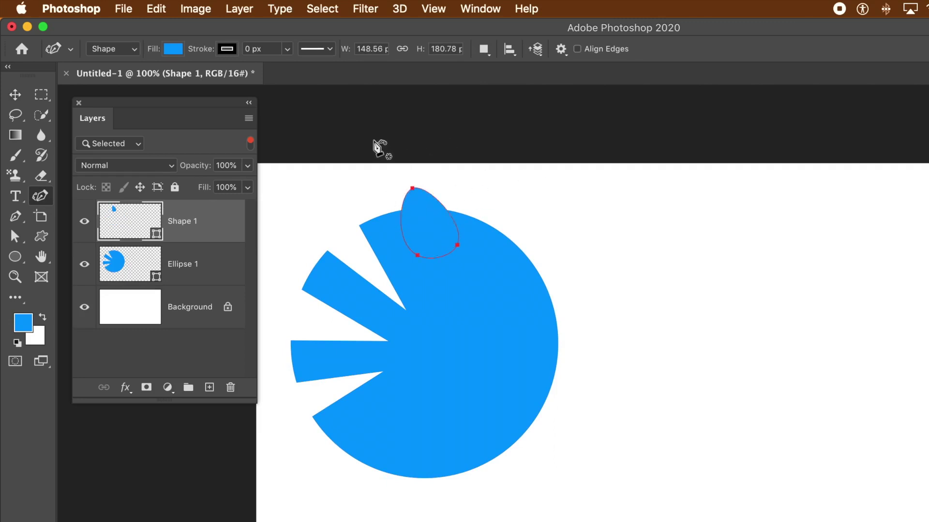
pyautogui.press('super+z')
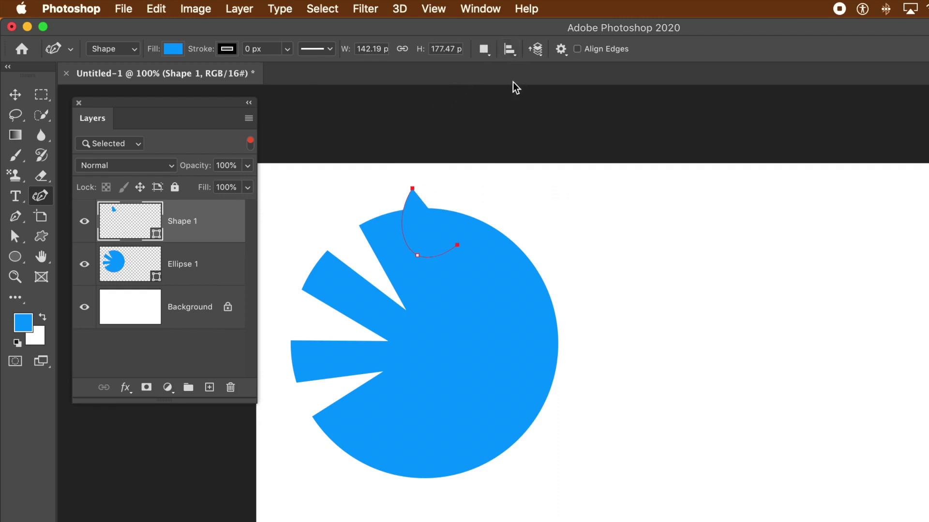
pyautogui.press('super+z')
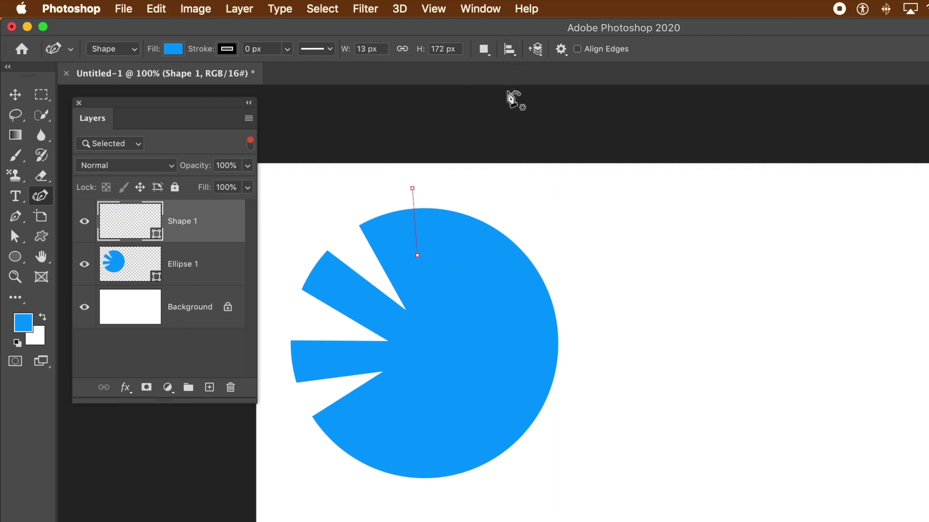
pyautogui.press('super+z')
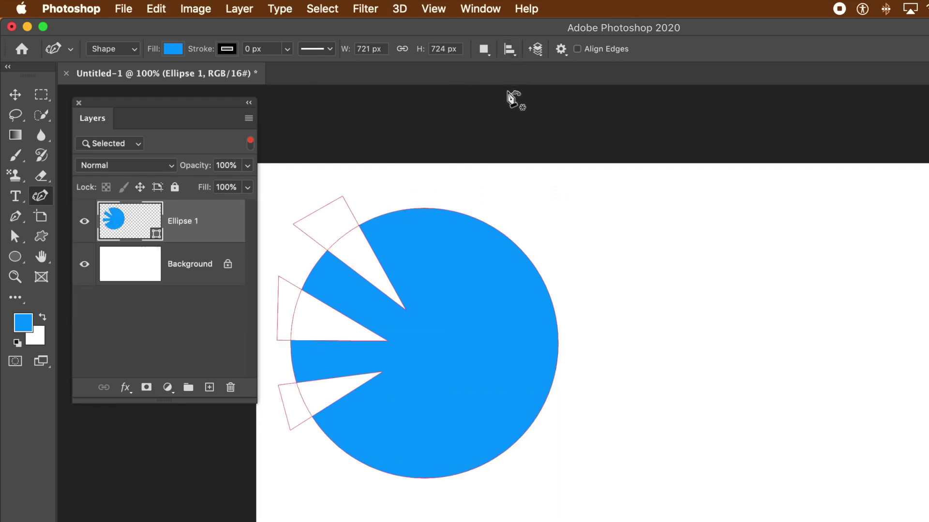
# Subtract a narrow curved shape from the ellipse's top edge with the Curvature Pen tool set to Subtract Front Shape.
pyautogui.click(486, 54)
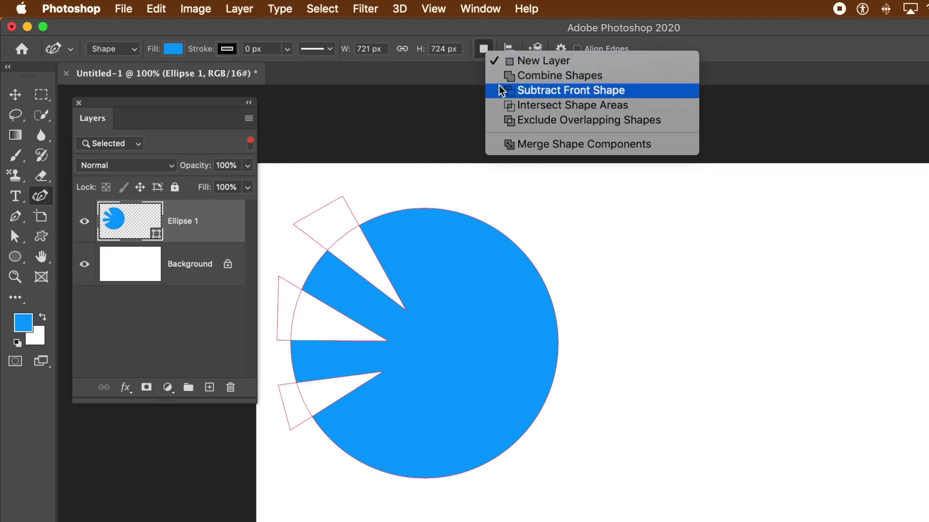
pyautogui.click(549, 91)
pyautogui.click(407, 192)
pyautogui.click(409, 261)
pyautogui.click(433, 279)
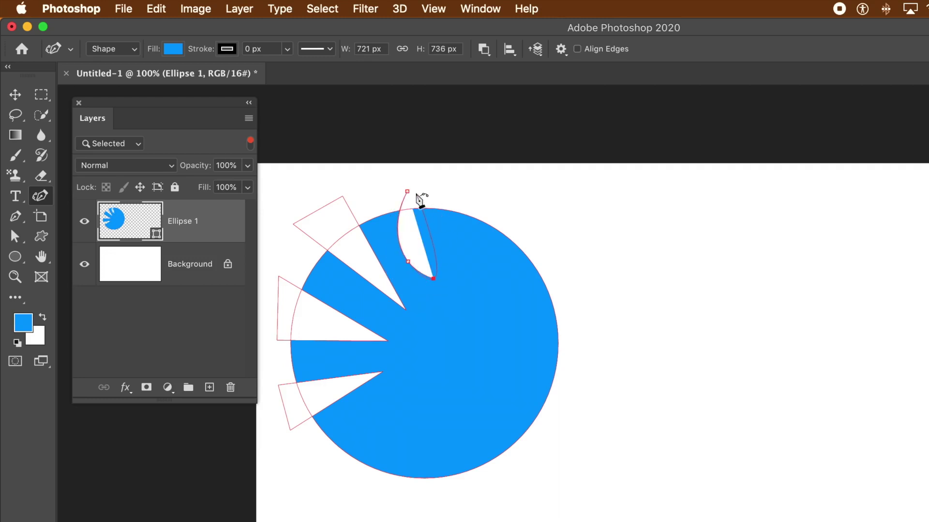
pyautogui.click(407, 191)
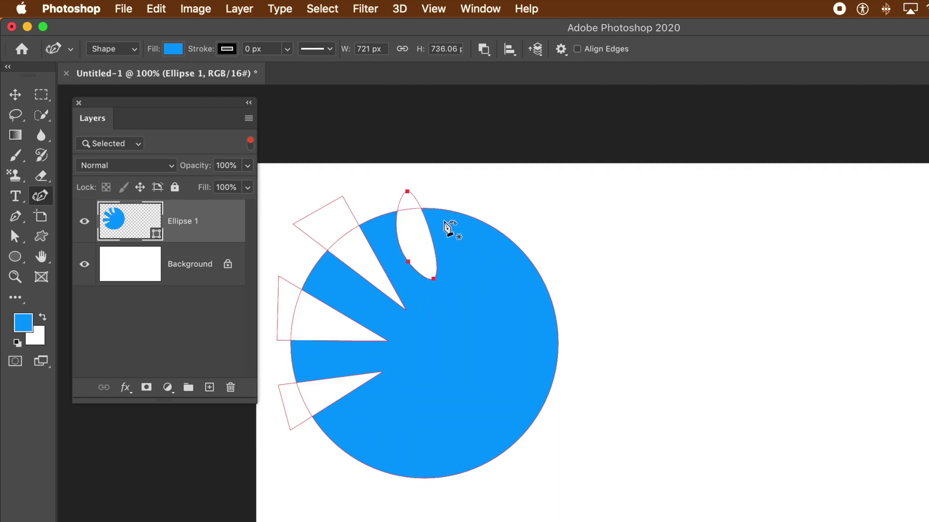
# Subtract a second, larger rounded shape from the ellipse's upper-right edge with the Curvature Pen tool.
pyautogui.click(483, 201)
pyautogui.click(456, 262)
pyautogui.click(498, 320)
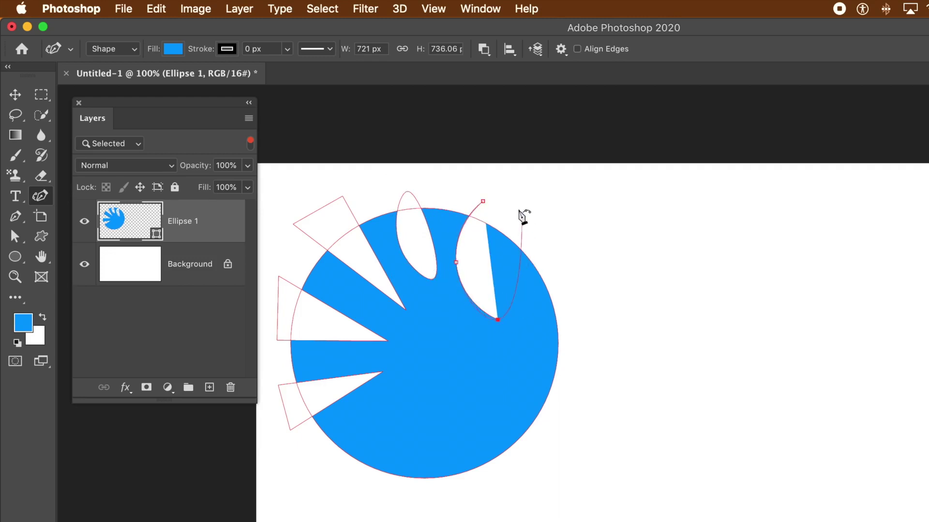
pyautogui.click(483, 202)
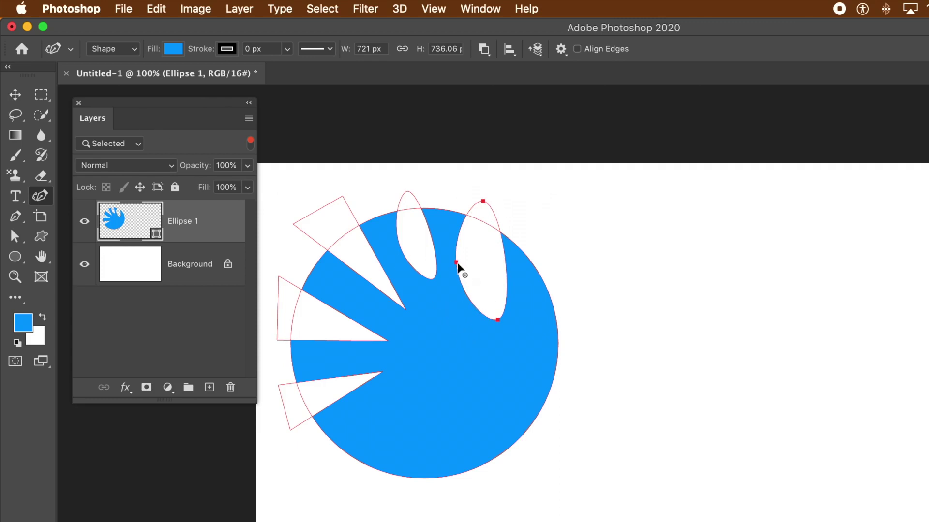
# Reshape the larger rounded cutout by moving its left and lower anchor points down to make it longer.
pyautogui.moveTo(457, 262); pyautogui.dragTo(454, 288)
pyautogui.click(508, 294)
pyautogui.click(497, 320)
pyautogui.moveTo(498, 320); pyautogui.dragTo(506, 361)
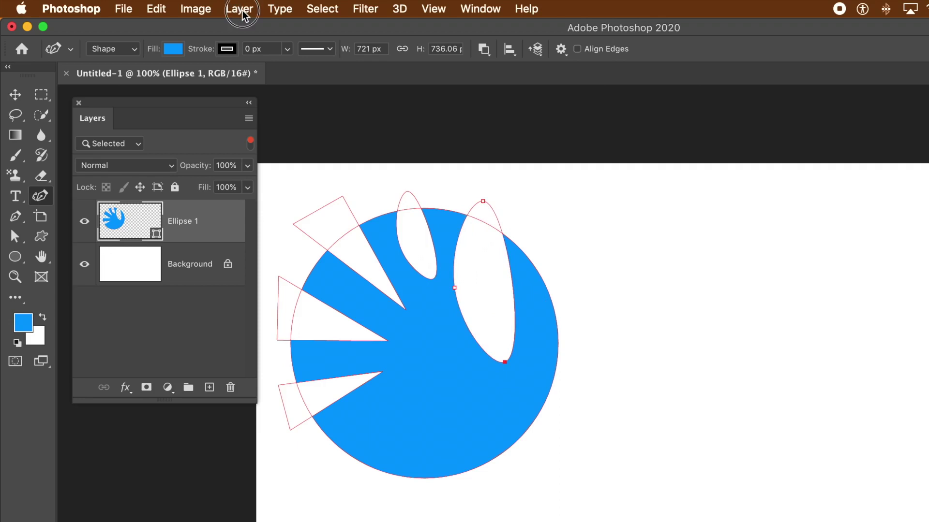
# Apply a Bevel & Emboss layer style to the Ellipse 1 shape.
pyautogui.click(239, 10)
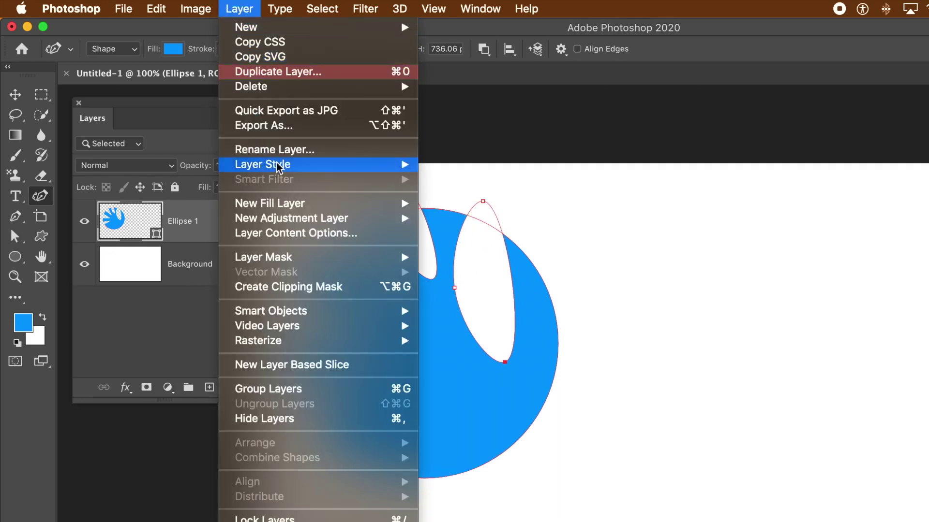
pyautogui.moveTo(280, 165)
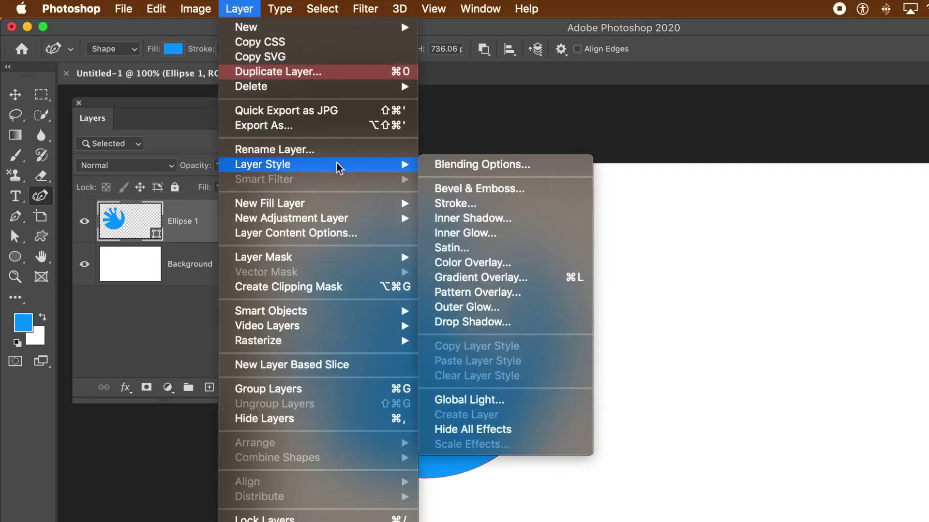
pyautogui.click(475, 191)
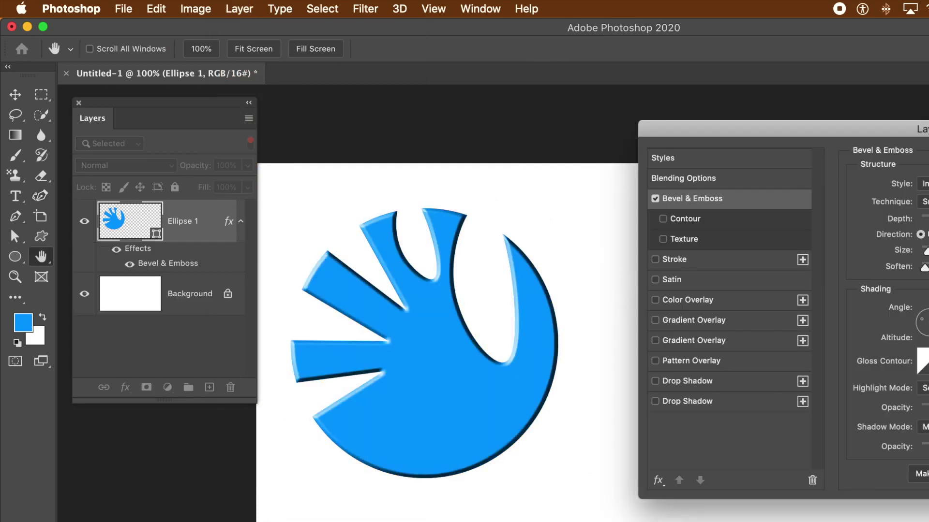
pyautogui.press('Return')
pyautogui.press('p')
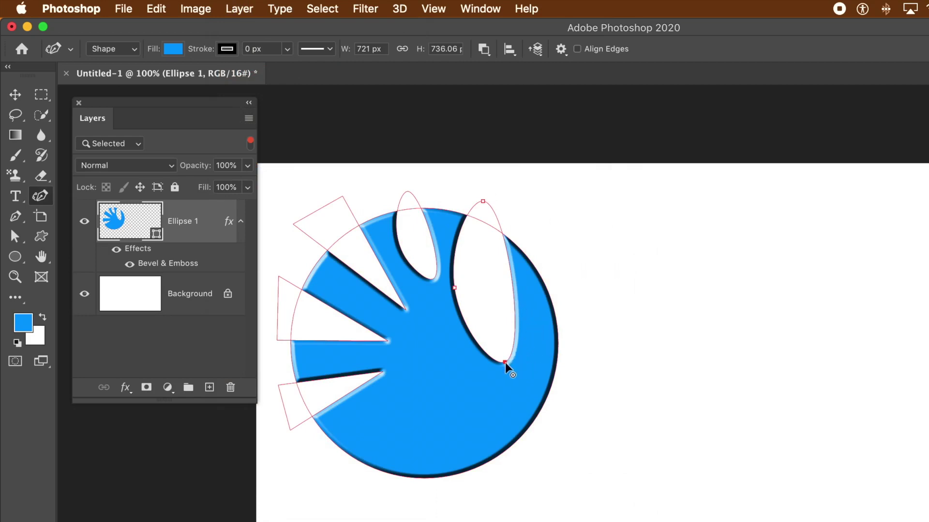
# Stretch the larger cutout toward the ellipse's lower edge and add four anchor points along its right side.
pyautogui.moveTo(505, 361); pyautogui.dragTo(454, 439)
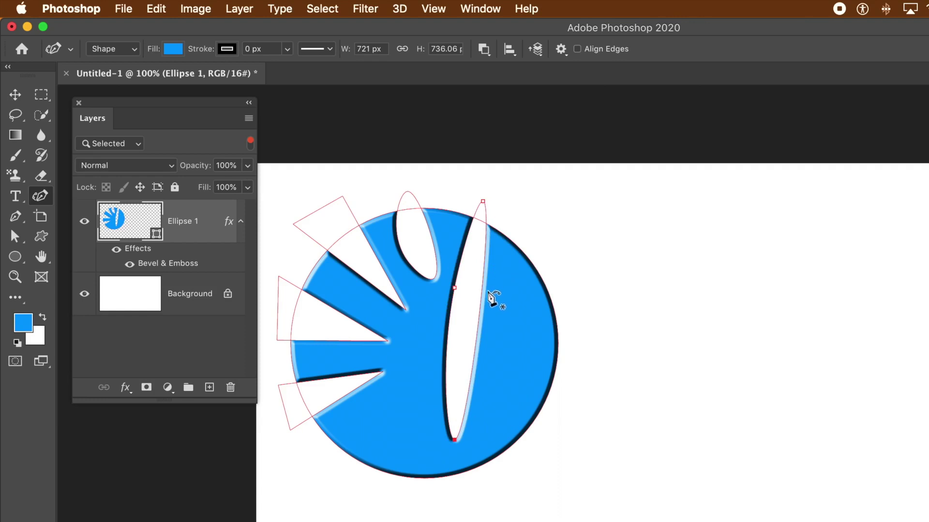
pyautogui.moveTo(454, 288); pyautogui.dragTo(438, 325)
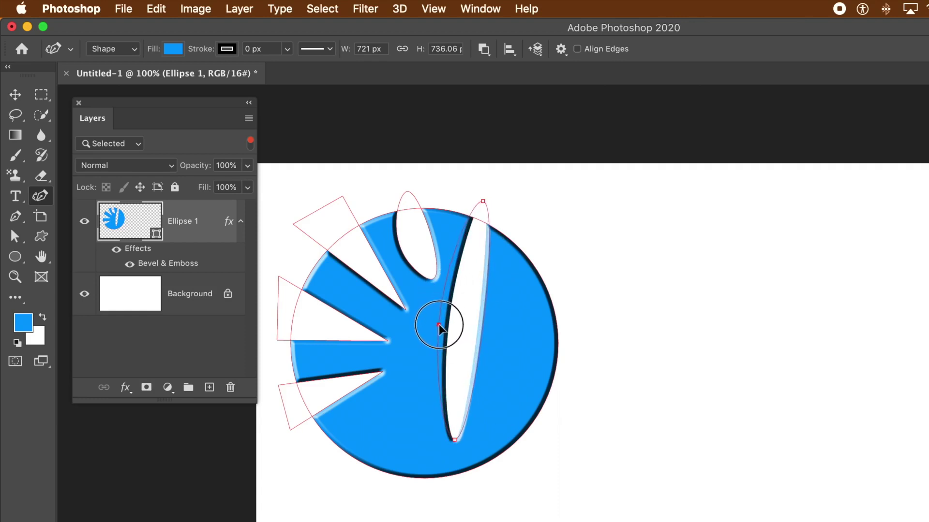
pyautogui.click(485, 310)
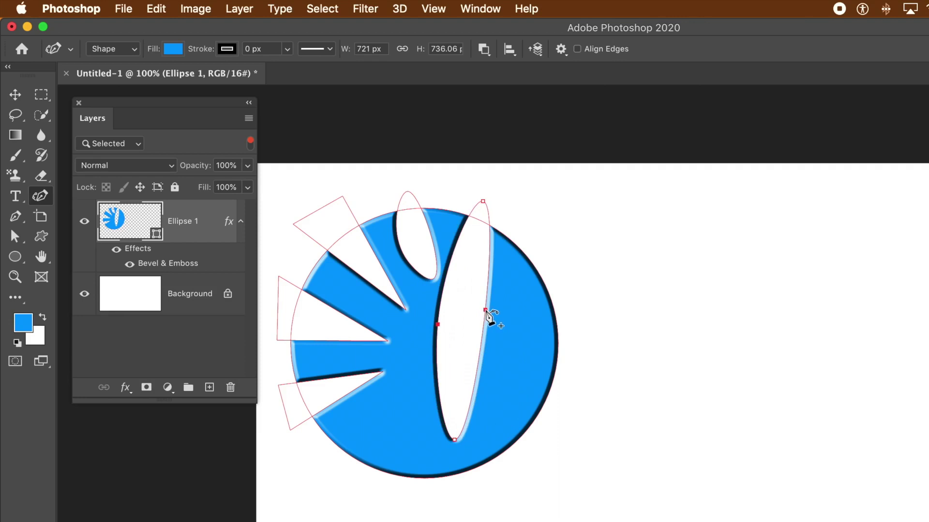
pyautogui.click(480, 350)
pyautogui.click(480, 350)
pyautogui.click(475, 382)
pyautogui.click(475, 382)
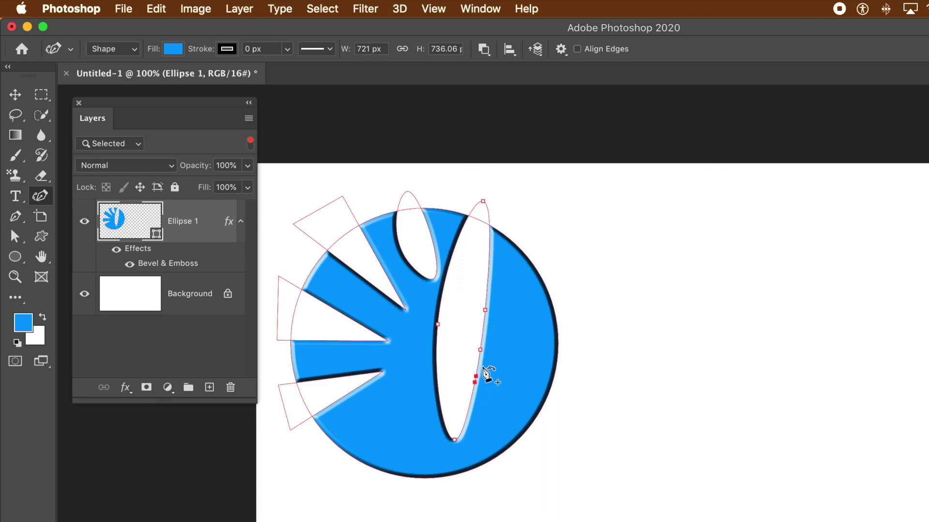
pyautogui.click(488, 281)
pyautogui.click(488, 279)
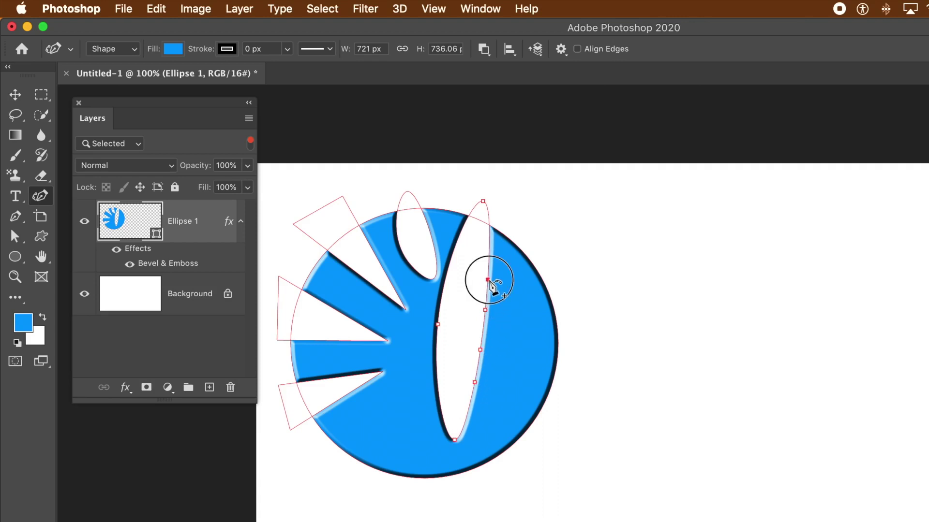
# Pull three anchor points on the cutout's right side outward into the ellipse, converting the upper two to corner points.
pyautogui.moveTo(488, 279); pyautogui.dragTo(526, 288)
pyautogui.doubleClick(526, 288)
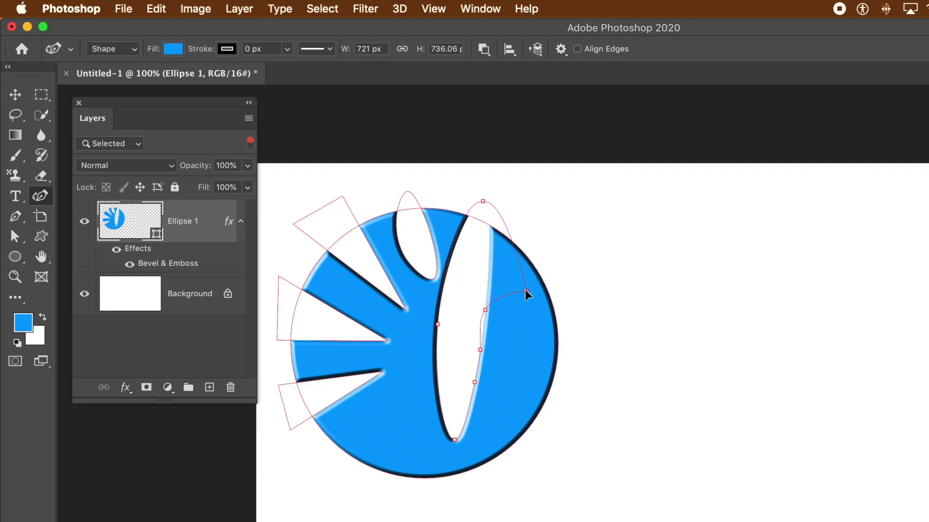
pyautogui.click(496, 300)
pyautogui.moveTo(499, 298); pyautogui.dragTo(515, 345)
pyautogui.doubleClick(515, 344)
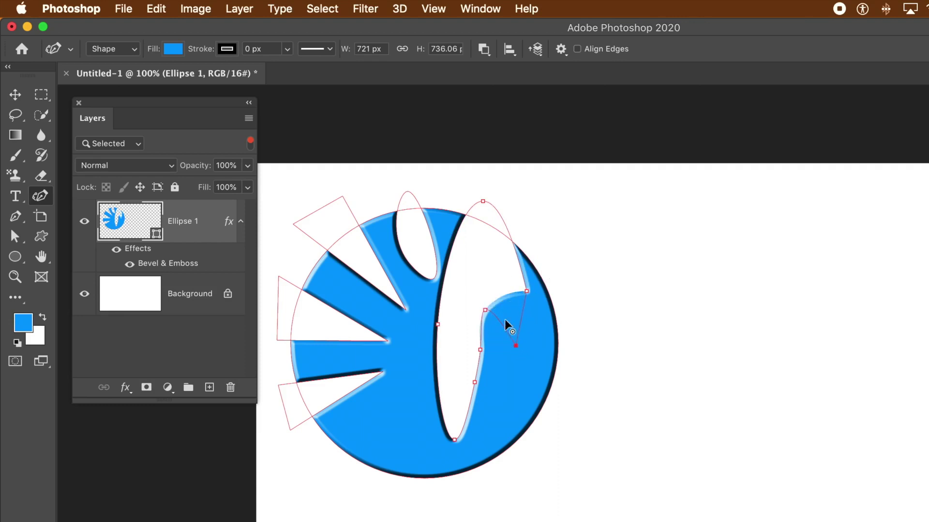
pyautogui.click(474, 382)
pyautogui.moveTo(475, 382); pyautogui.dragTo(512, 392)
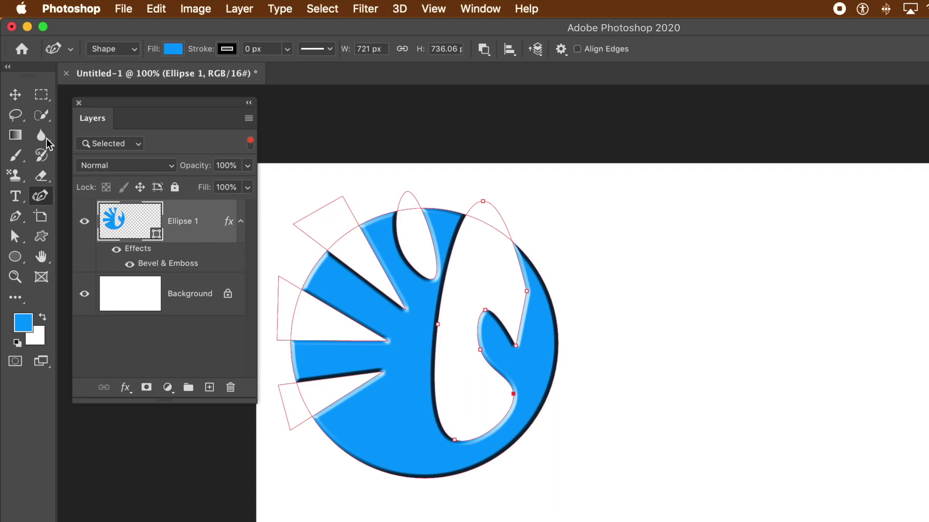
# Deselect the beveled shape with the Move tool to examine it with and without its path outlines.
pyautogui.click(18, 98)
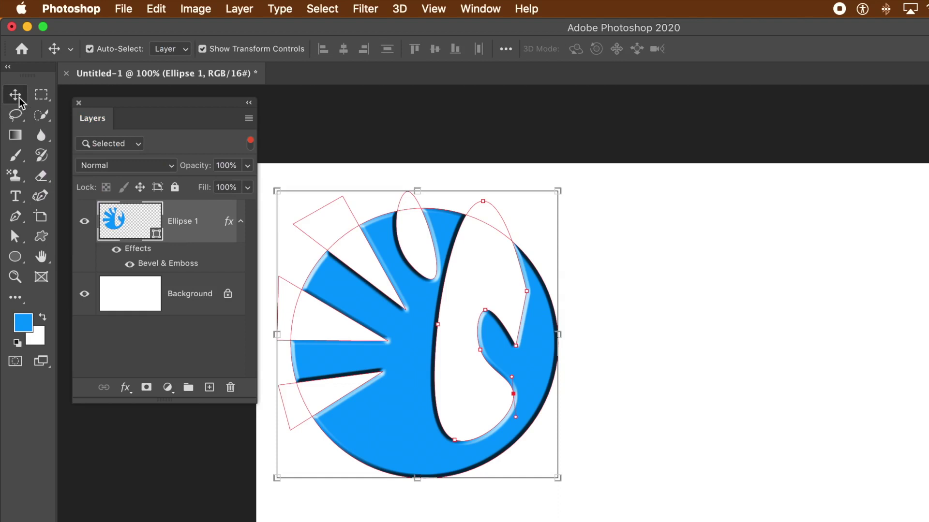
pyautogui.click(373, 172)
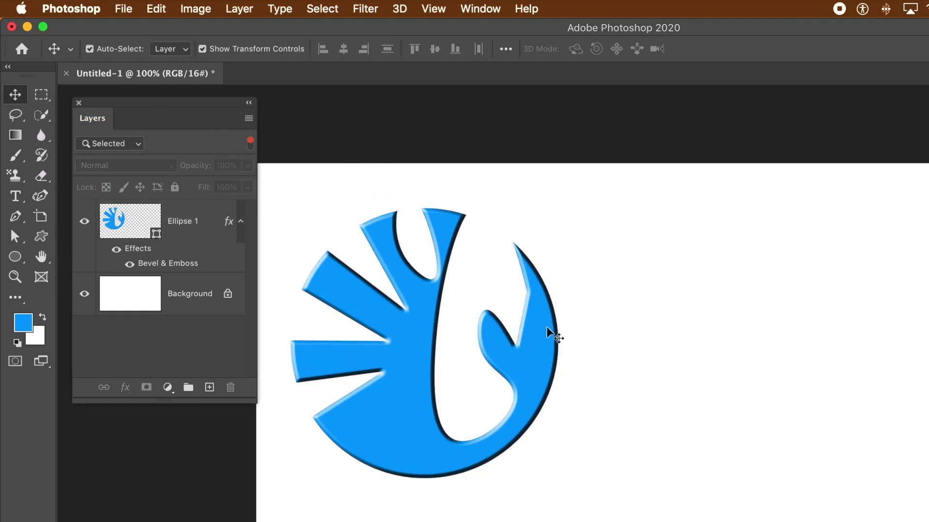
pyautogui.click(419, 333)
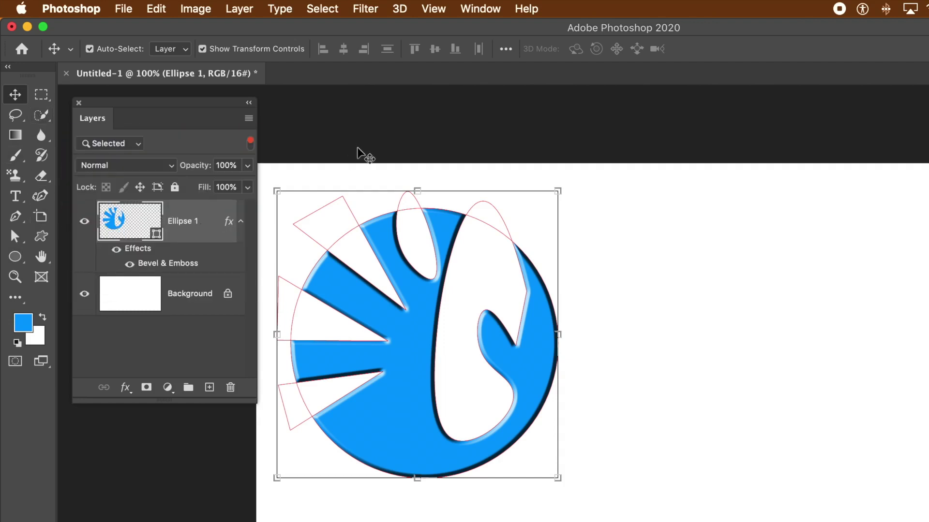
pyautogui.click(360, 172)
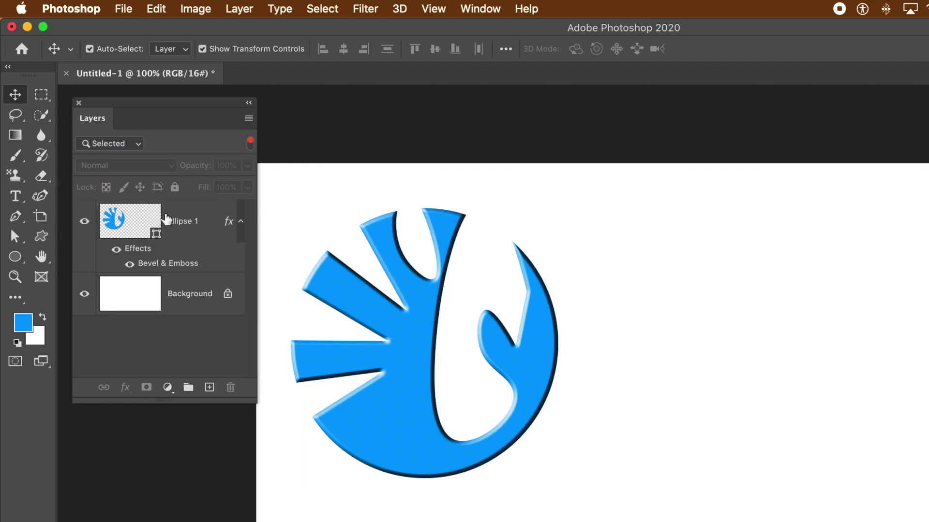
# Merge the shape components of the Ellipse 1 layer into a single path.
pyautogui.click(187, 221)
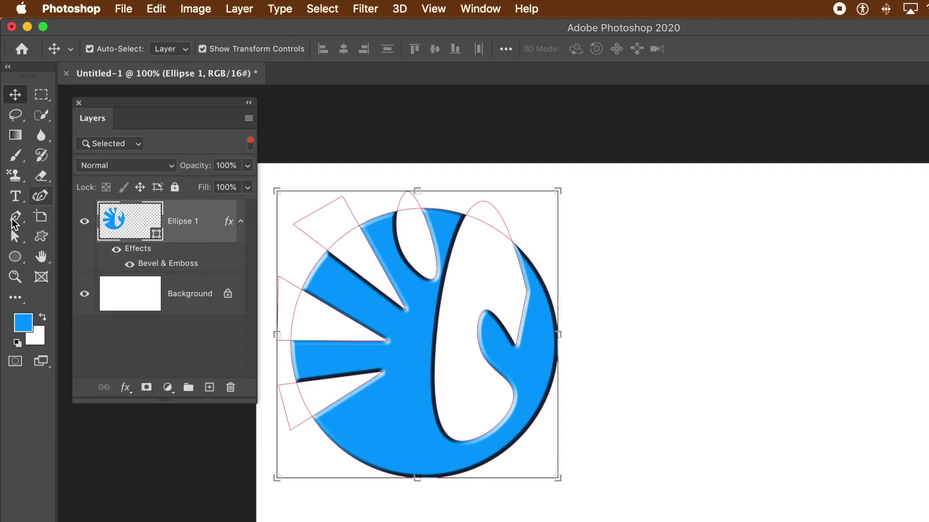
pyautogui.click(15, 257)
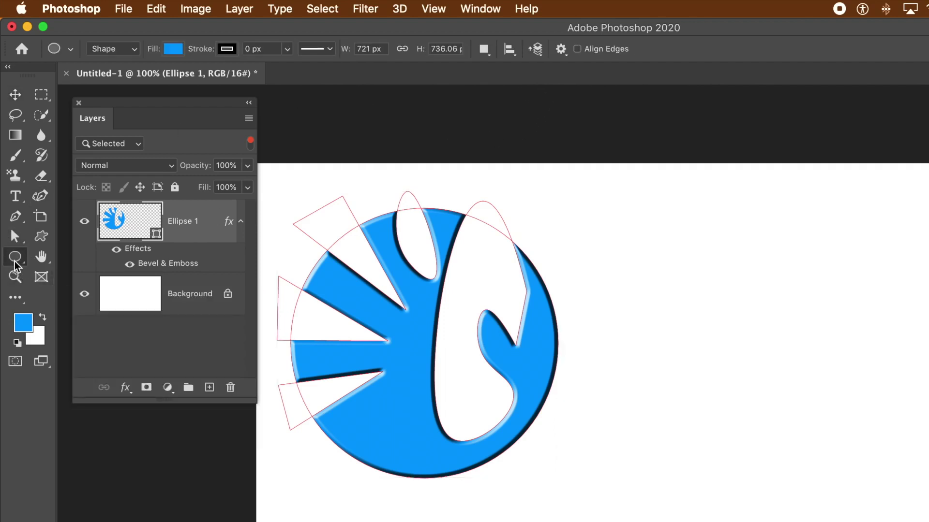
pyautogui.click(484, 50)
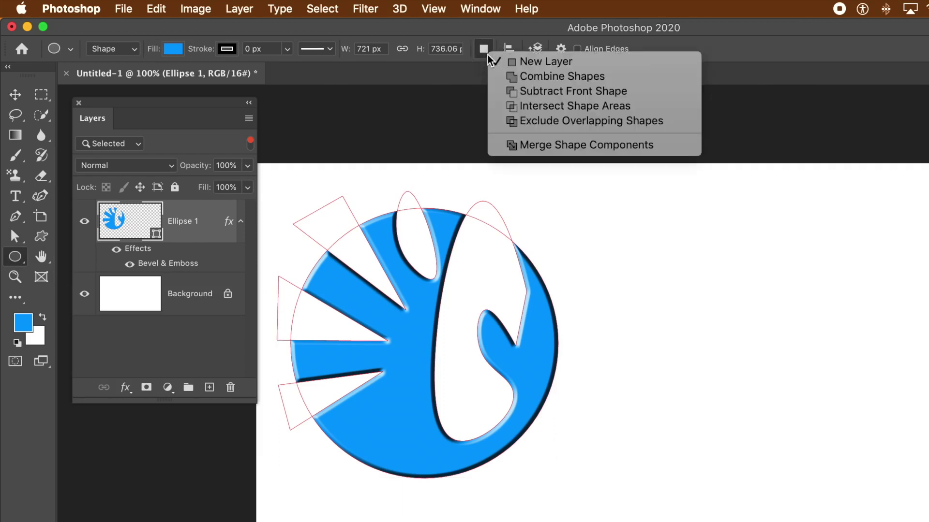
pyautogui.click(562, 145)
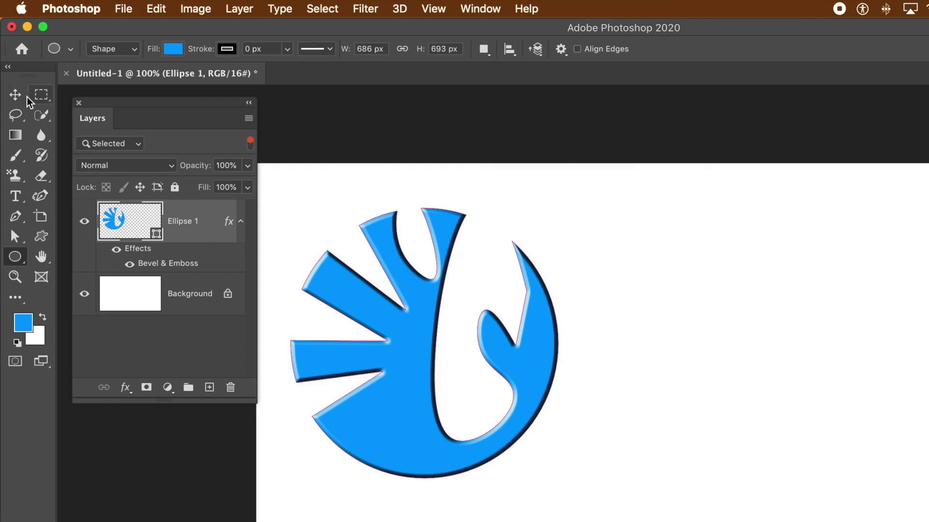
# Select the entire merged path with the Path Selection tool and define it as a custom shape, accepting the suggested name.
pyautogui.click(15, 237)
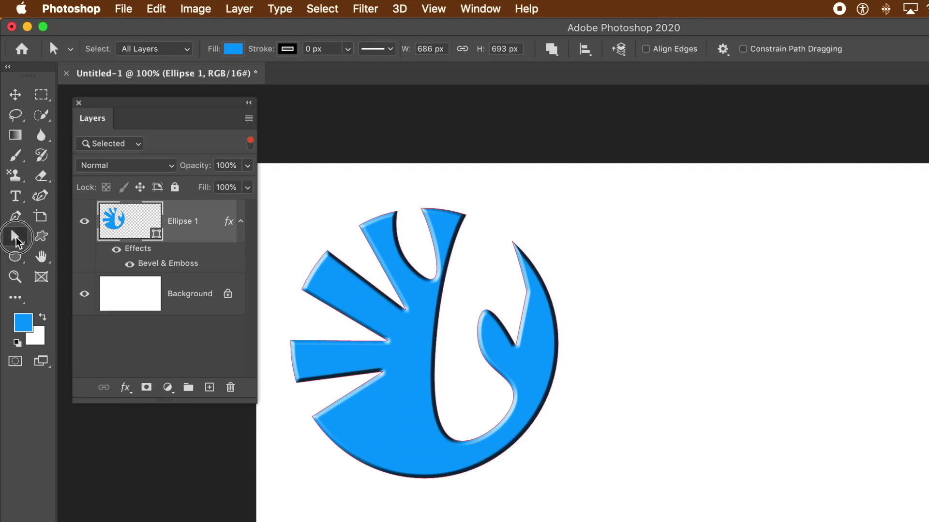
pyautogui.moveTo(20, 240); pyautogui.dragTo(96, 252)
pyautogui.moveTo(278, 190); pyautogui.dragTo(601, 497)
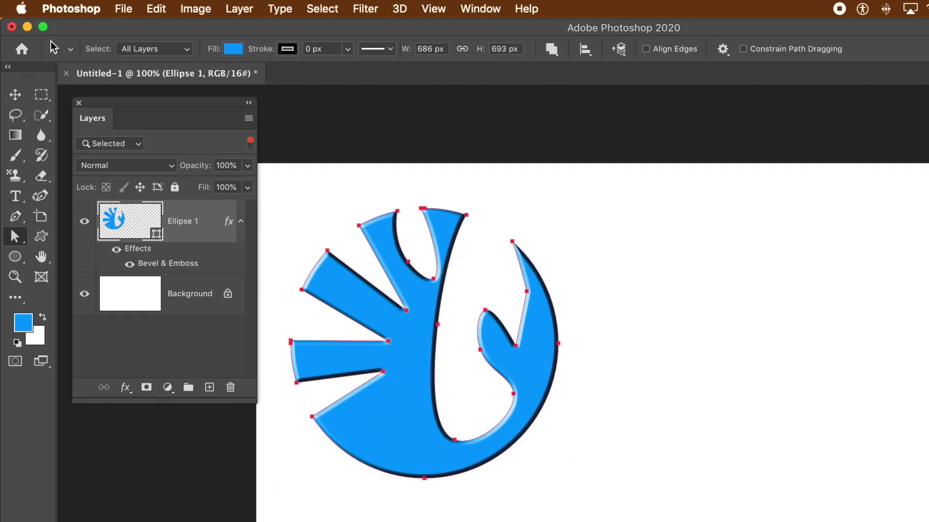
pyautogui.click(157, 9)
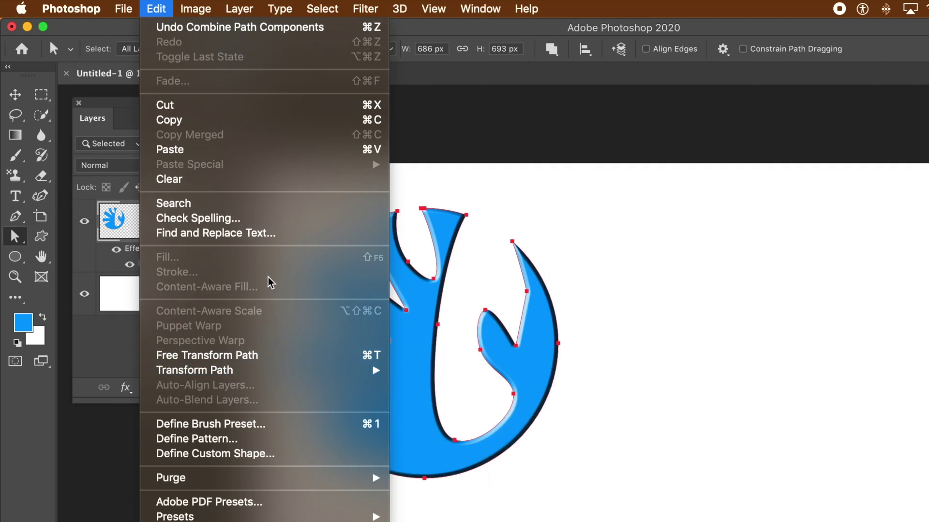
pyautogui.click(211, 455)
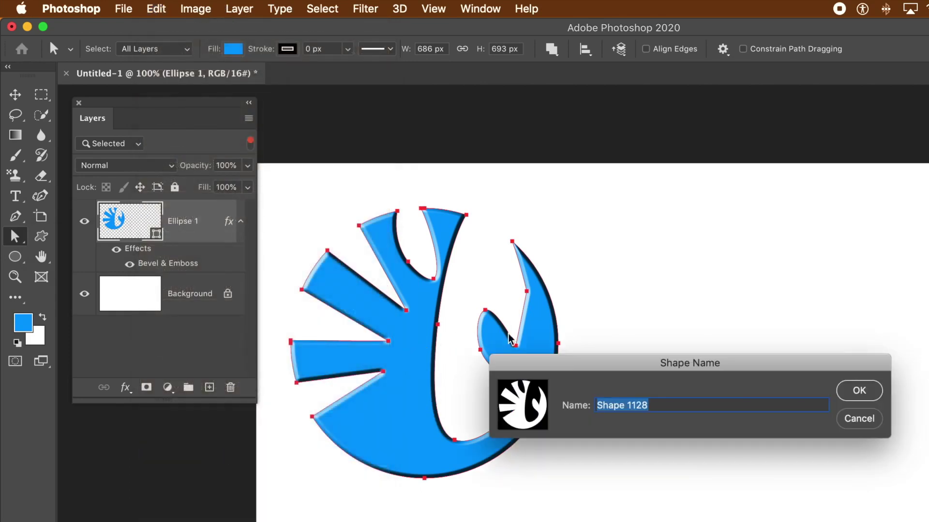
pyautogui.click(862, 394)
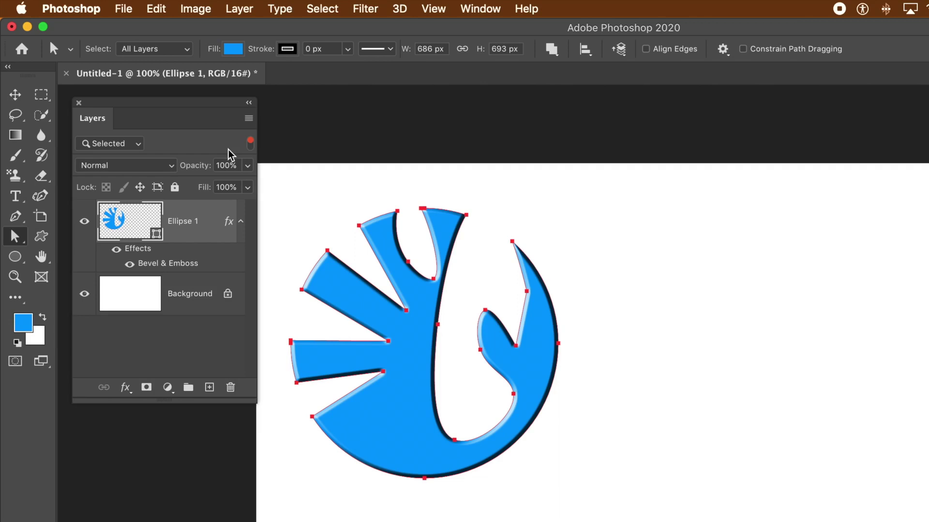
# Delete the beveled shape and draw two overlapping ellipses, about 529 × 508 px and 391 × 368 px, on separate shape layers.
pyautogui.press('Delete')
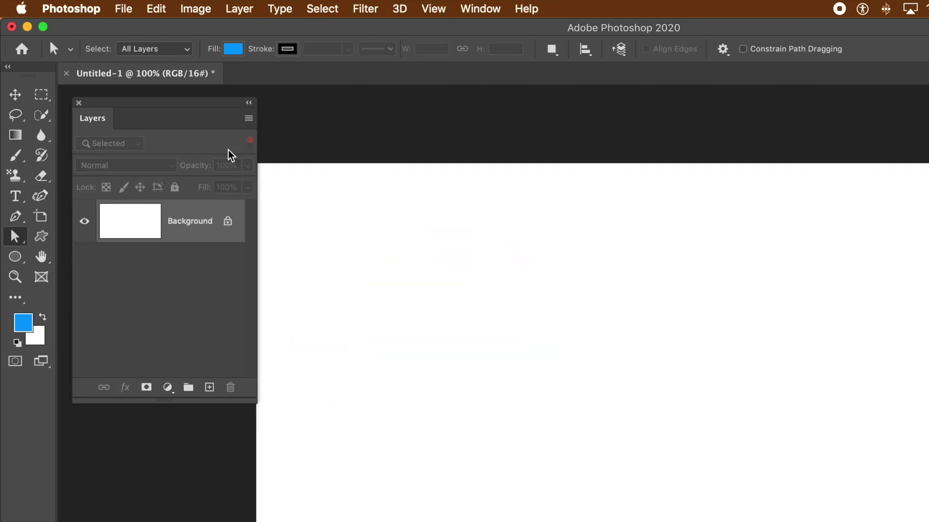
pyautogui.click(12, 260)
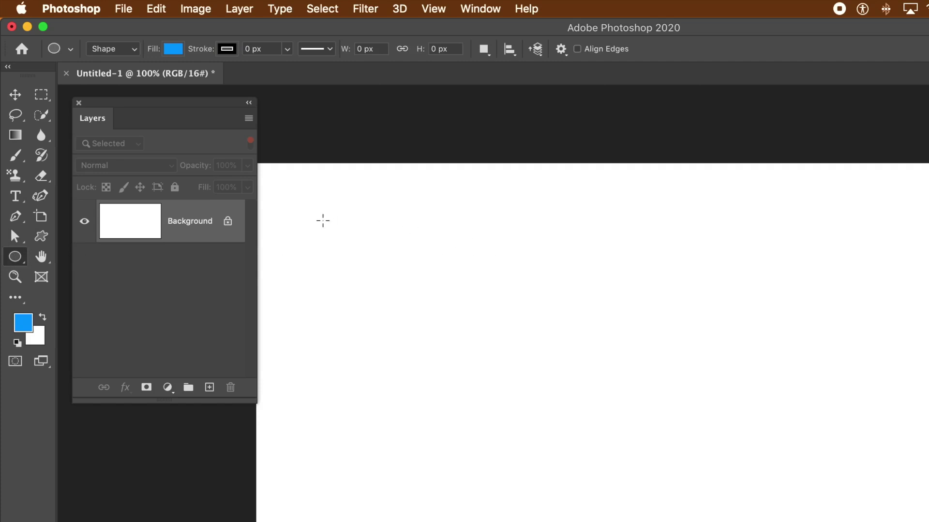
pyautogui.moveTo(289, 200); pyautogui.dragTo(494, 397)
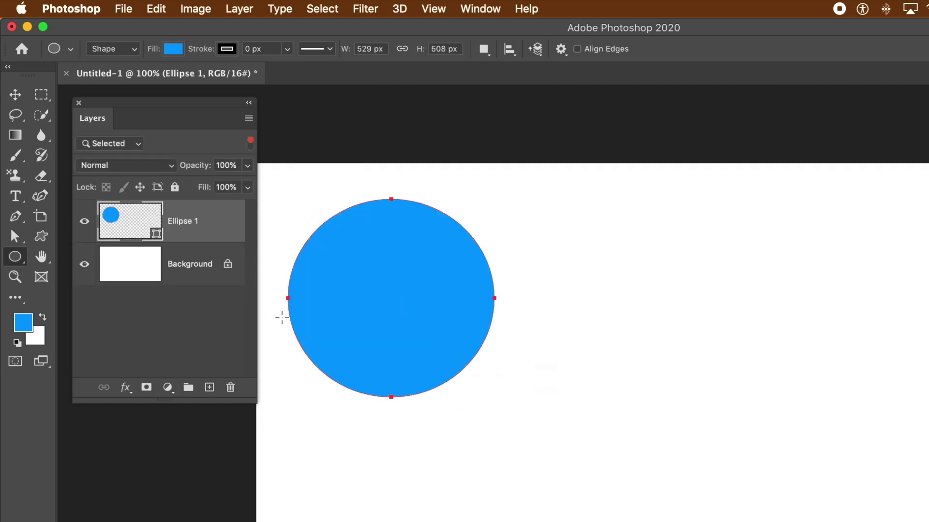
pyautogui.moveTo(273, 311); pyautogui.dragTo(424, 454)
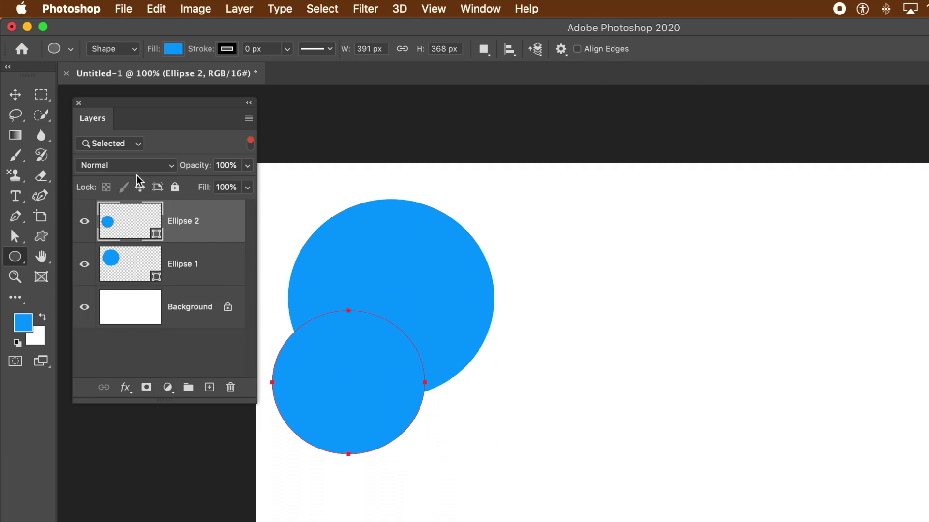
# Select both ellipse layers, try combining them with Unite Shapes, and undo the union.
pyautogui.click(15, 95)
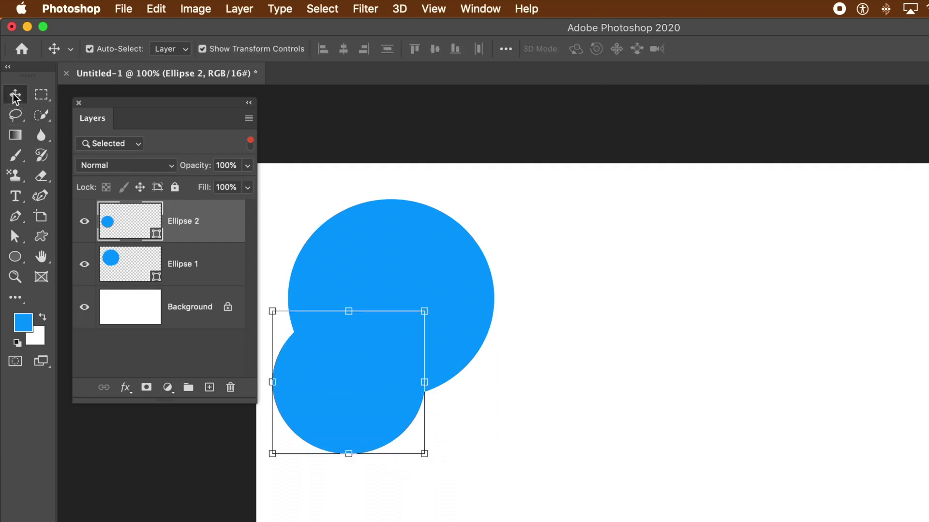
pyautogui.keyDown('shift'); pyautogui.click(183, 267); pyautogui.keyUp('shift')
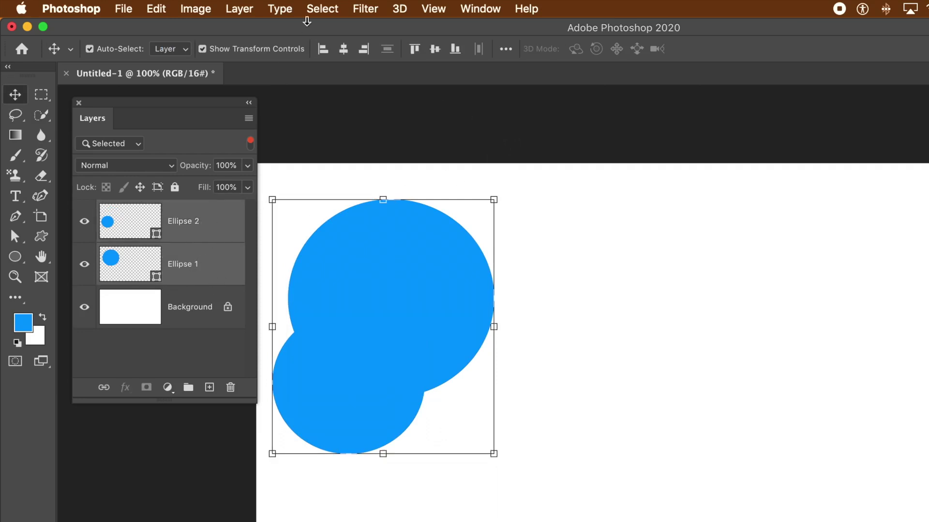
pyautogui.click(244, 9)
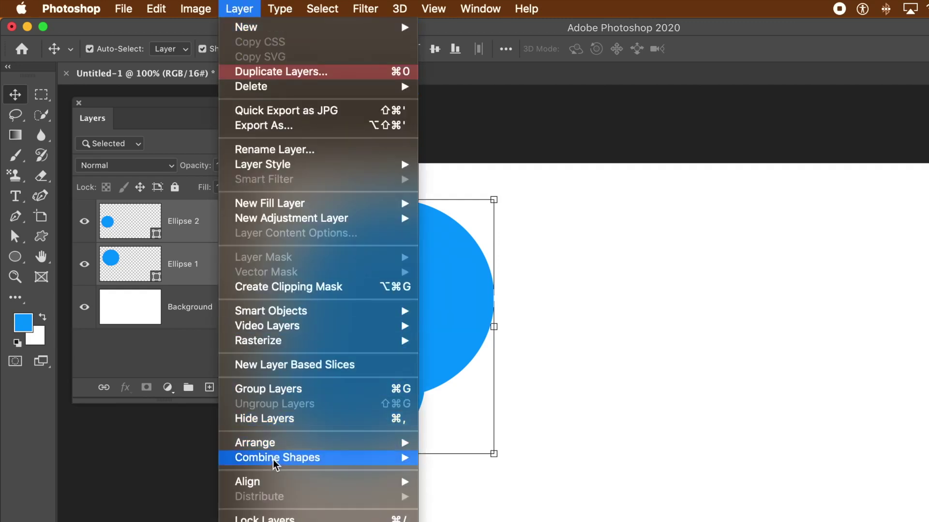
pyautogui.moveTo(274, 462)
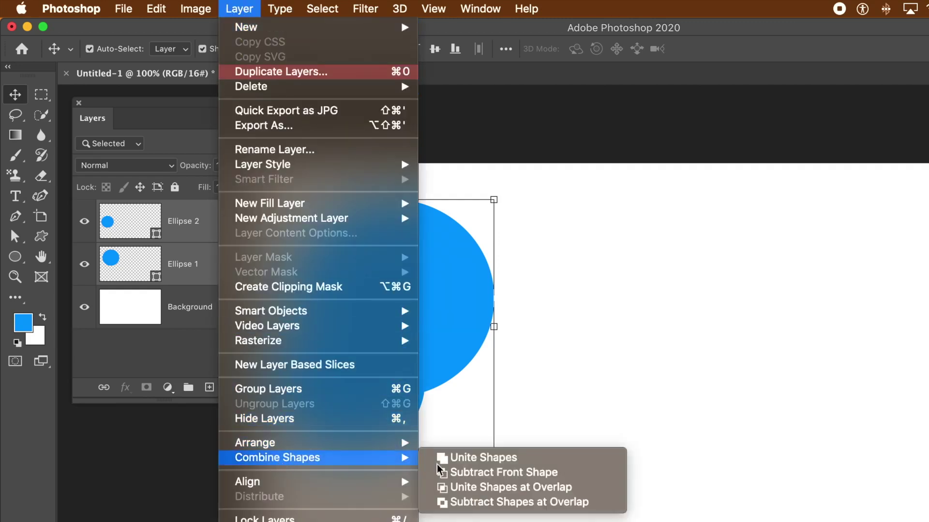
pyautogui.click(511, 459)
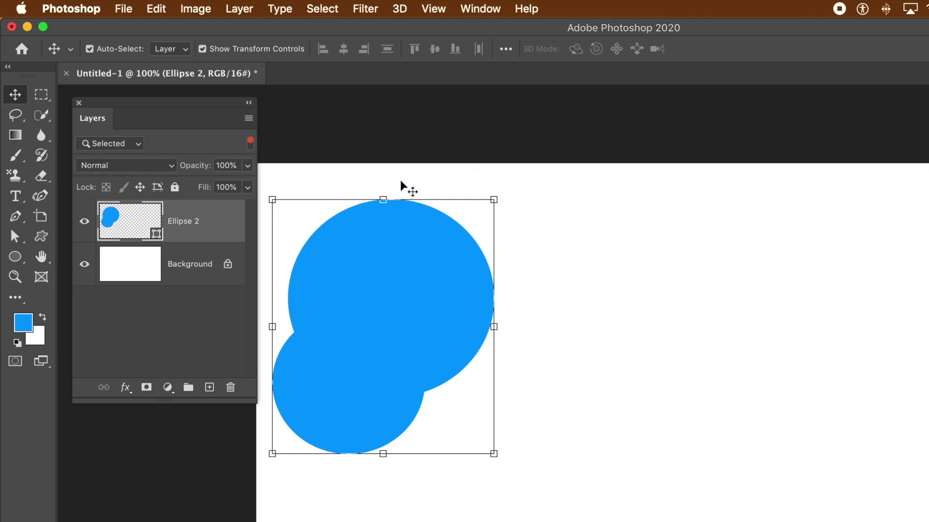
pyautogui.click(156, 9)
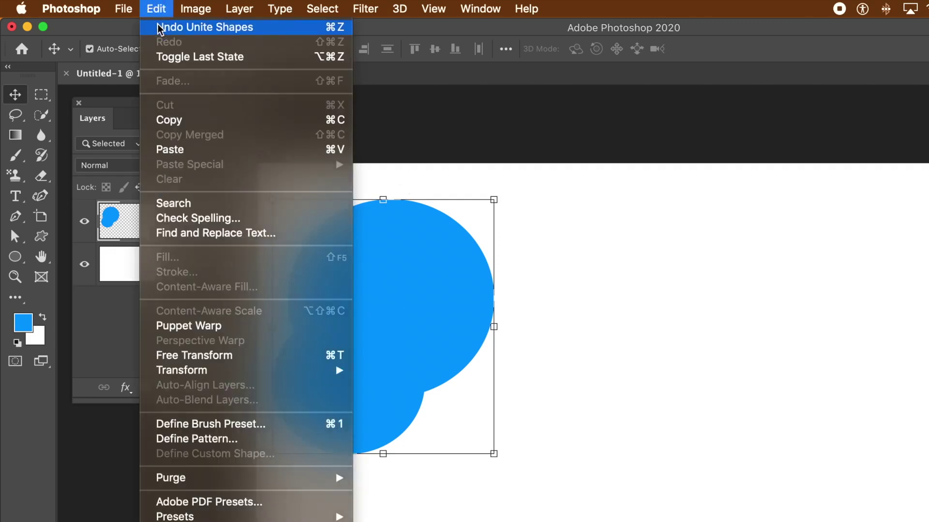
pyautogui.click(160, 28)
# Try Subtract Front Shape to cut the smaller ellipse out of the larger one, and undo the subtraction.
pyautogui.click(202, 10)
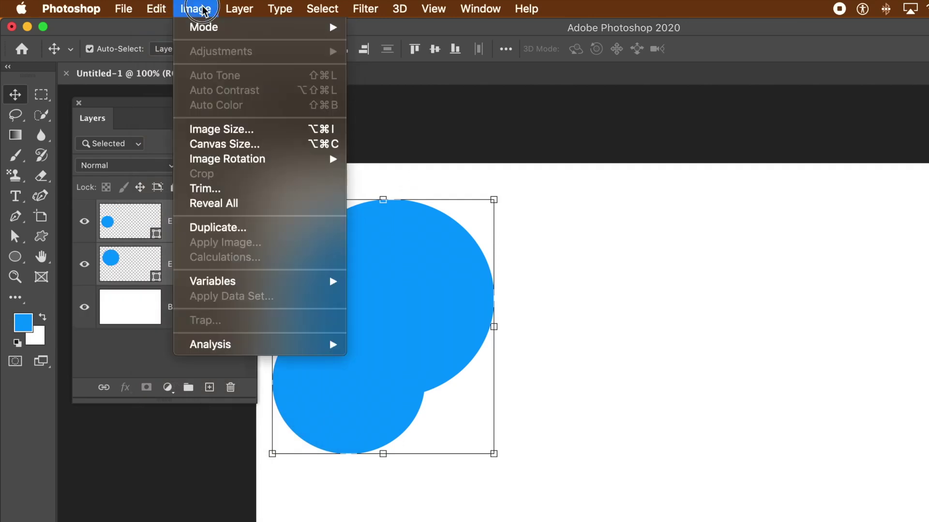
pyautogui.moveTo(237, 8)
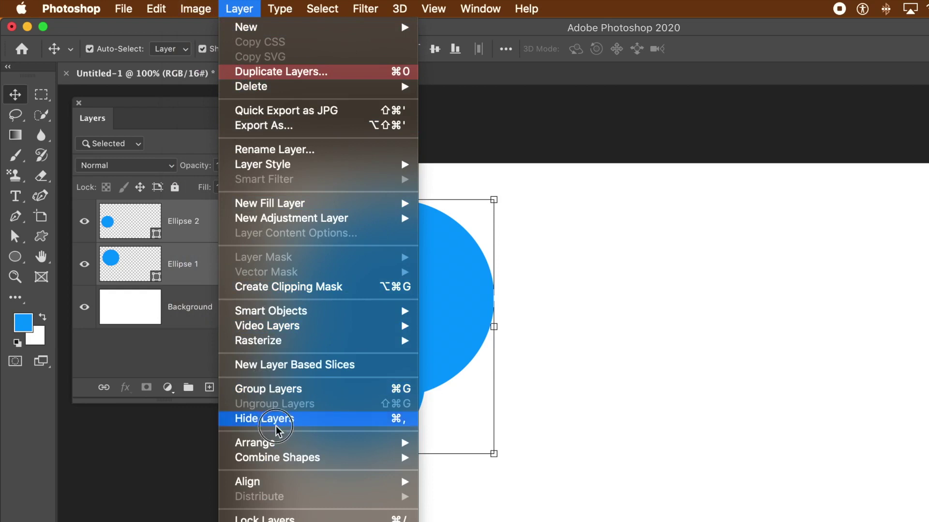
pyautogui.moveTo(283, 459)
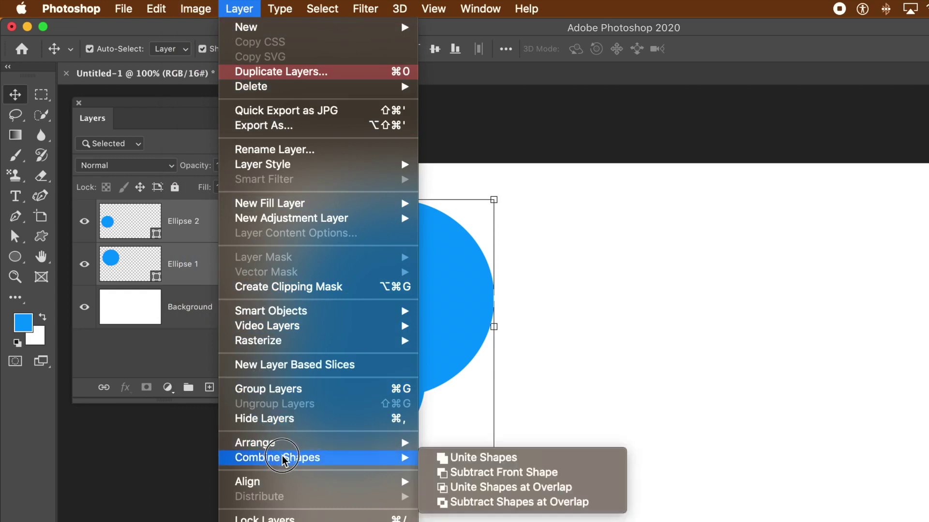
pyautogui.click(467, 474)
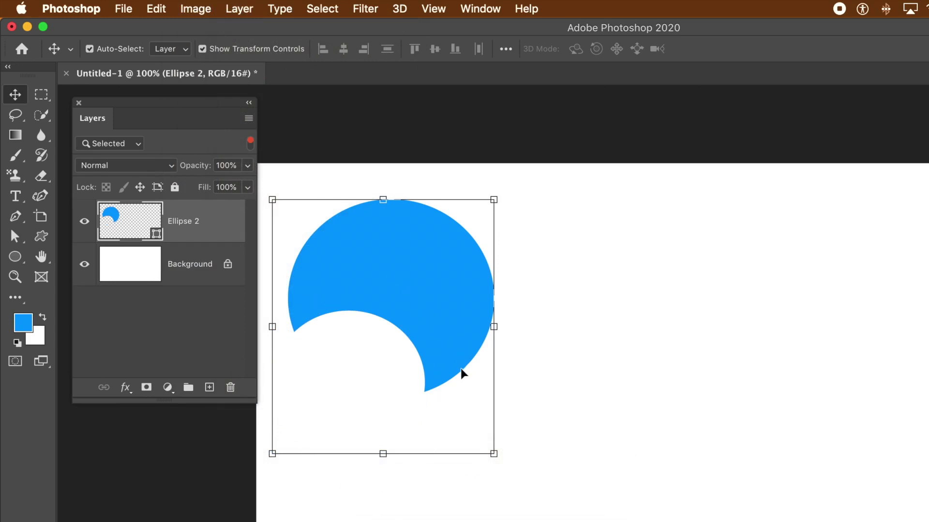
pyautogui.press('super+z')
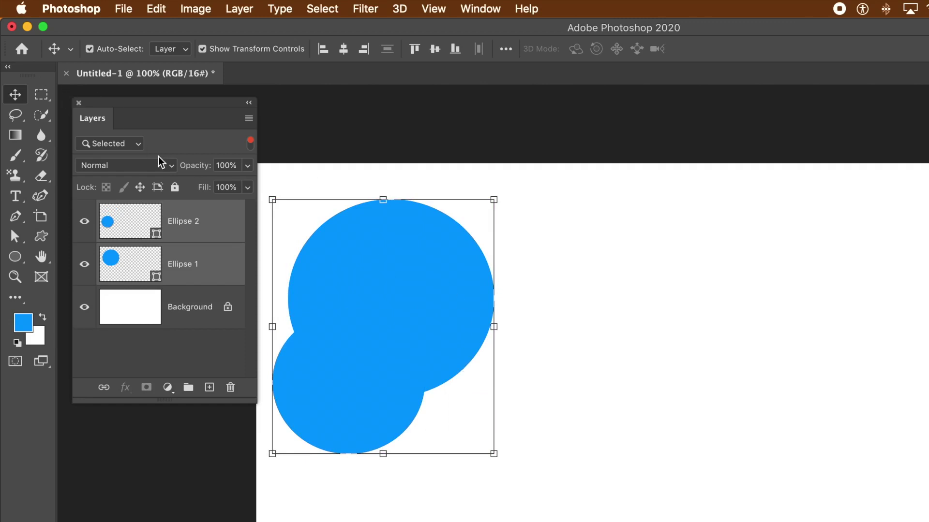
# Draw three more ellipses overlapping the large ellipse's upper and right edges on separate layers, the first about 243 × 223 px.
pyautogui.click(286, 137)
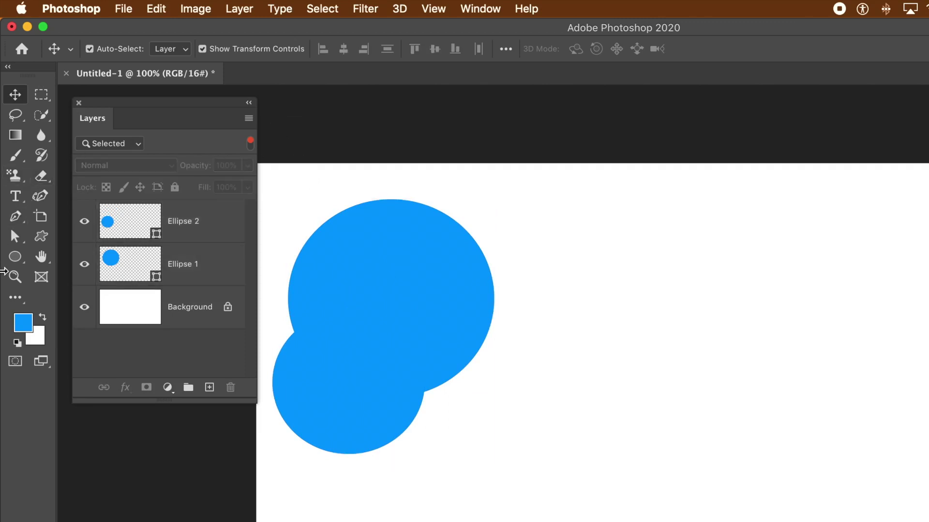
pyautogui.click(15, 256)
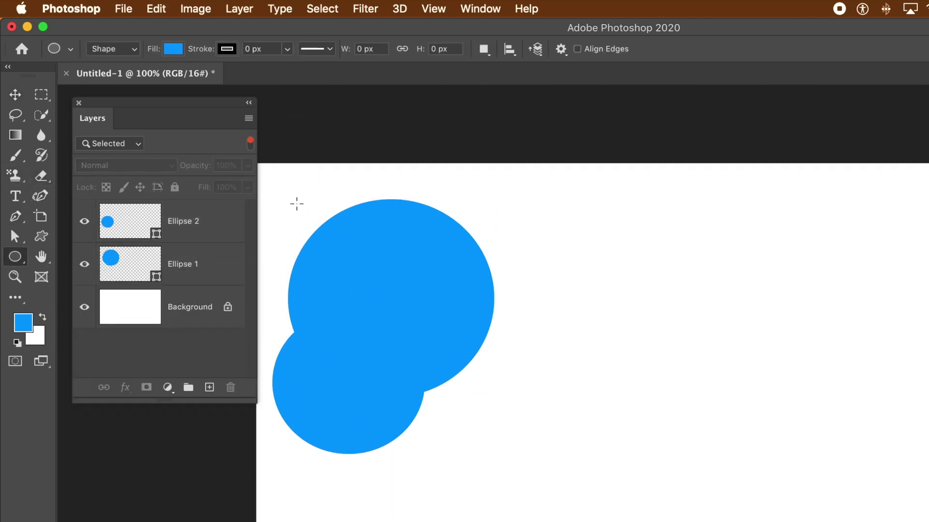
pyautogui.moveTo(297, 196); pyautogui.dragTo(390, 281)
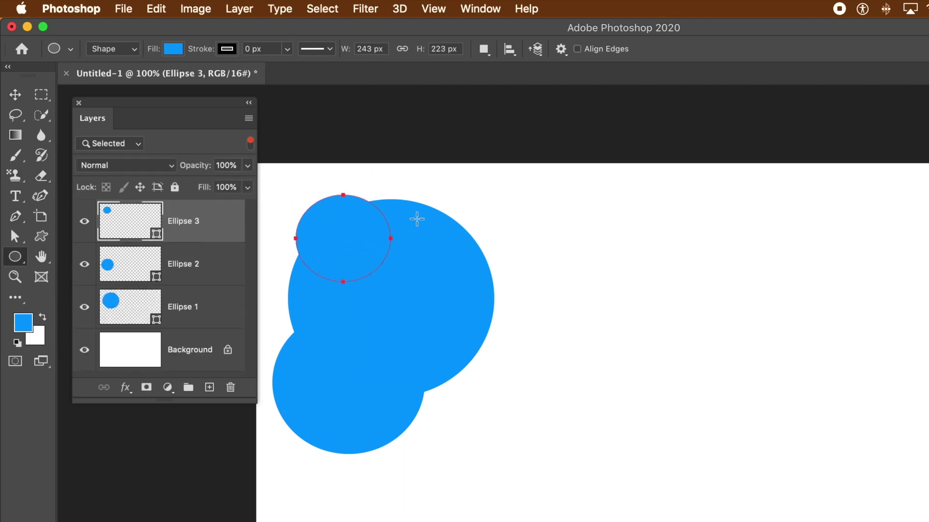
pyautogui.moveTo(414, 188); pyautogui.dragTo(483, 254)
pyautogui.moveTo(469, 287); pyautogui.dragTo(529, 338)
# Select all five ellipses and combine them with Subtract Front Shape, cutting the four smaller ones out of the large one.
pyautogui.click(15, 95)
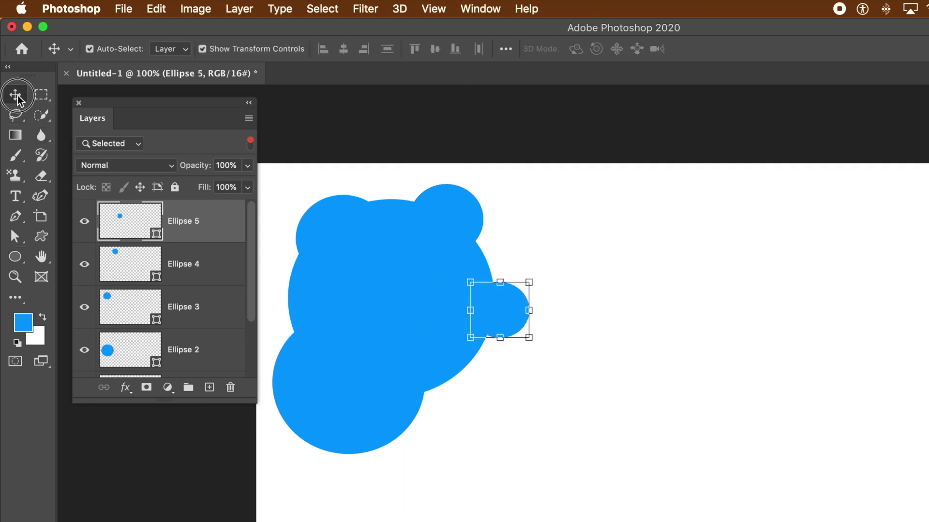
pyautogui.moveTo(271, 179); pyautogui.dragTo(589, 479)
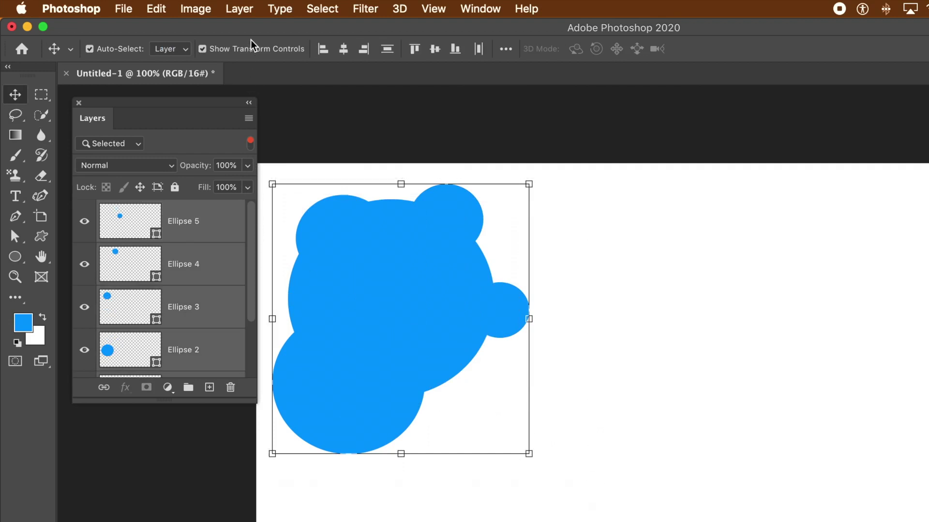
pyautogui.click(240, 9)
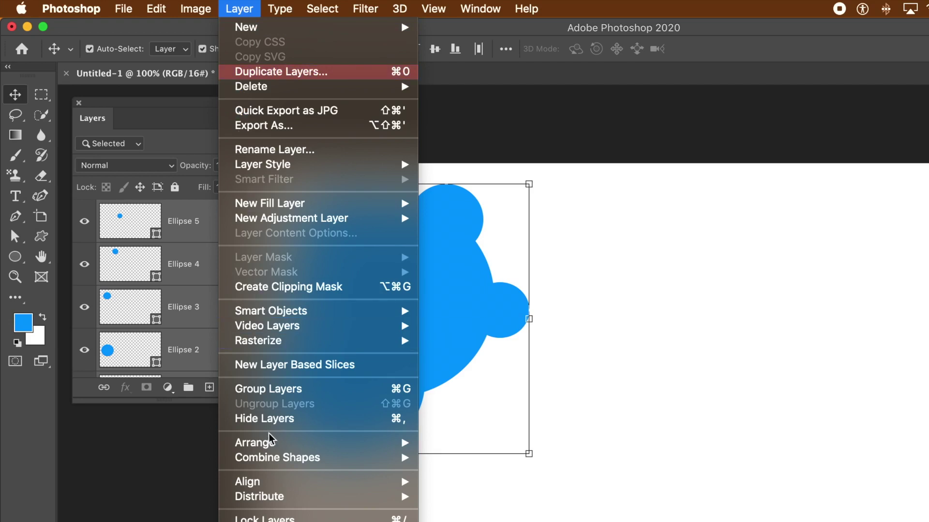
pyautogui.moveTo(303, 457)
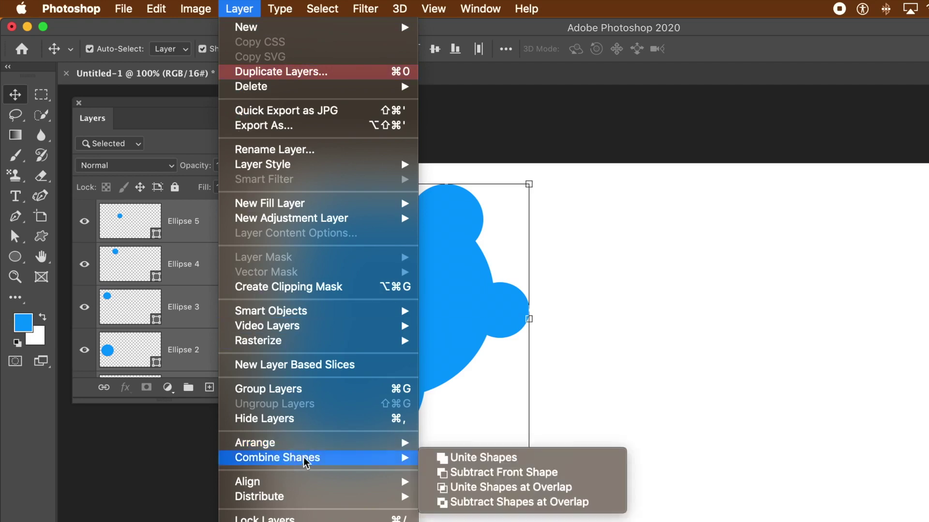
pyautogui.click(476, 472)
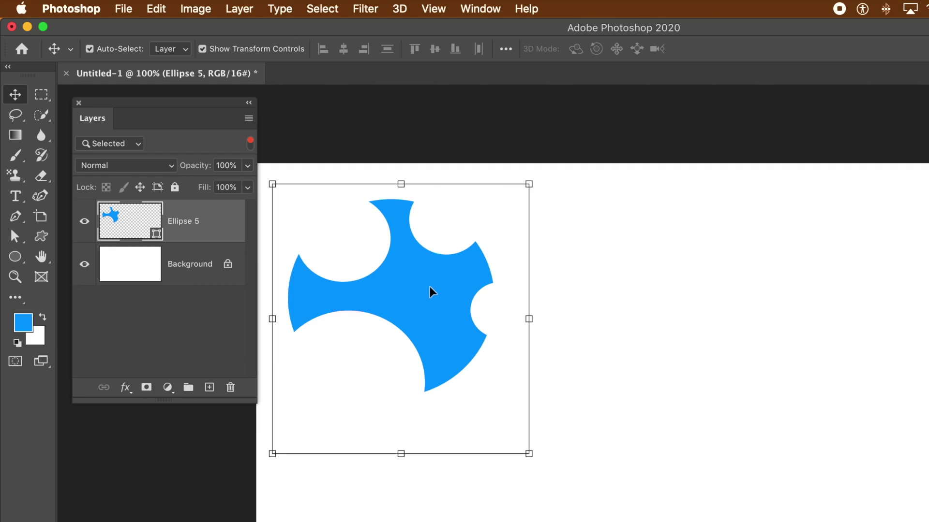
# Delete the combined shape and draw two overlapping ellipses, about 377 × 363 px and 299 × 288 px, on separate shape layers.
pyautogui.press('BackSpace')
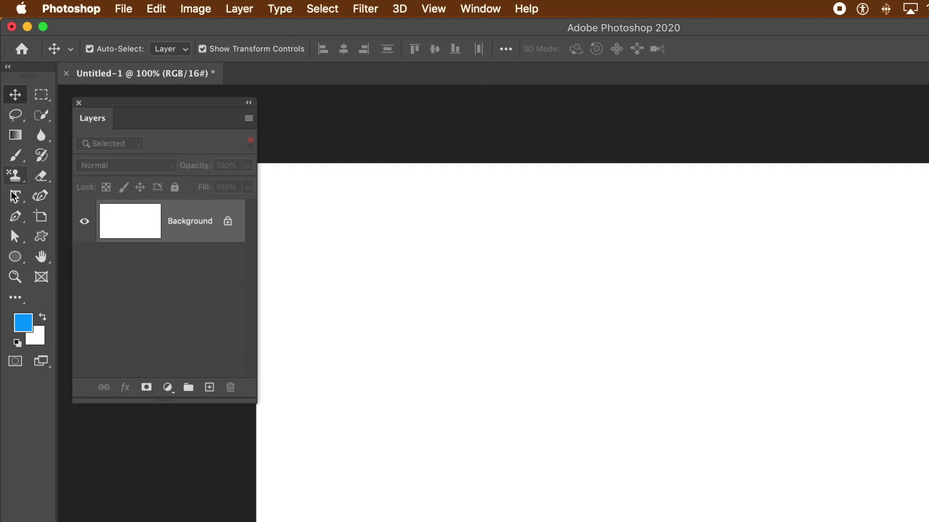
pyautogui.click(15, 255)
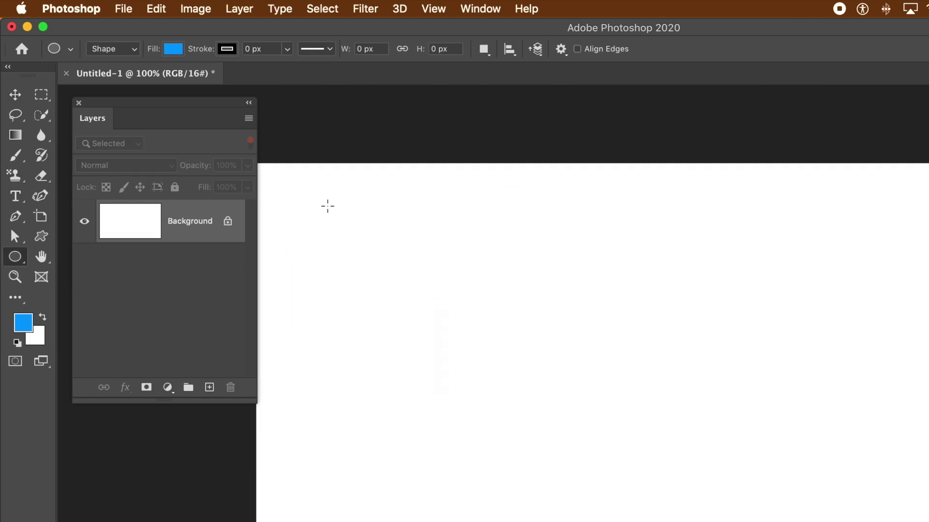
pyautogui.moveTo(300, 191); pyautogui.dragTo(446, 333)
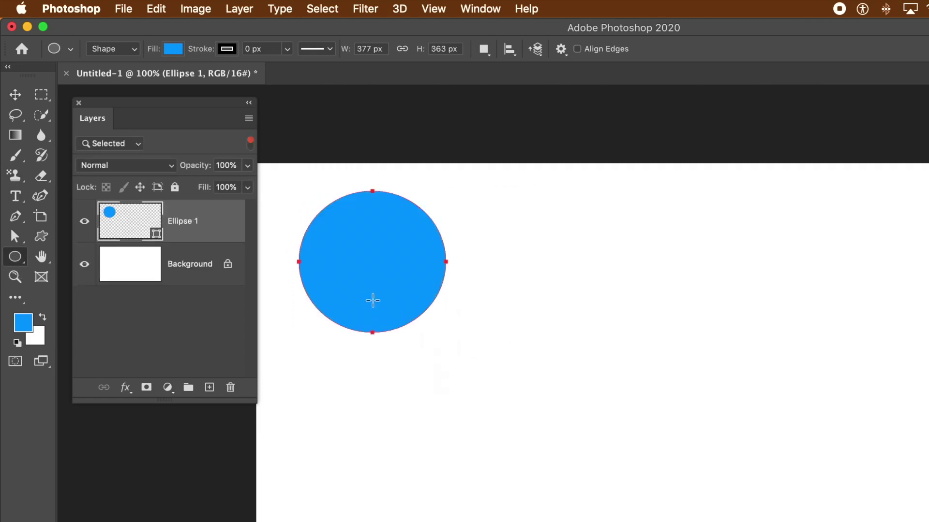
pyautogui.moveTo(358, 273); pyautogui.dragTo(474, 385)
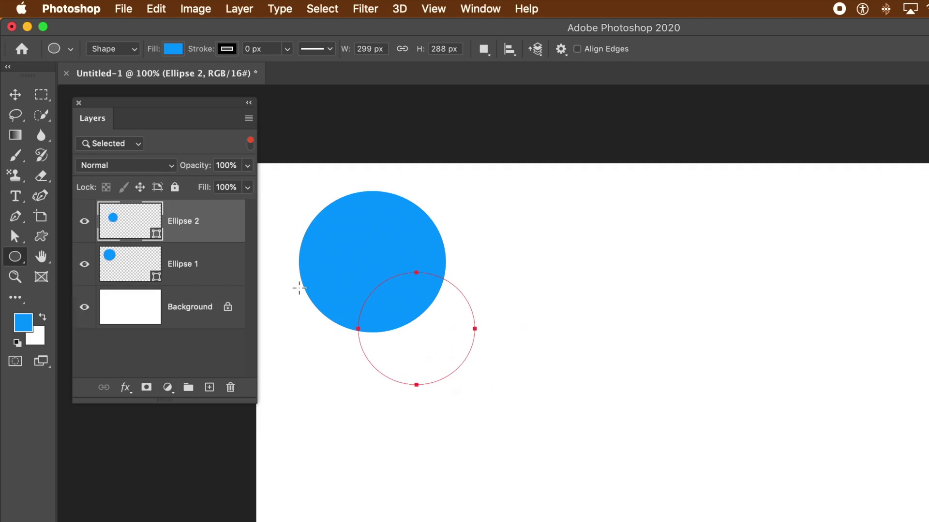
# Select both new ellipses and combine them with Unite Shapes at Overlap, keeping only their intersection.
pyautogui.click(15, 94)
pyautogui.moveTo(278, 179); pyautogui.dragTo(526, 423)
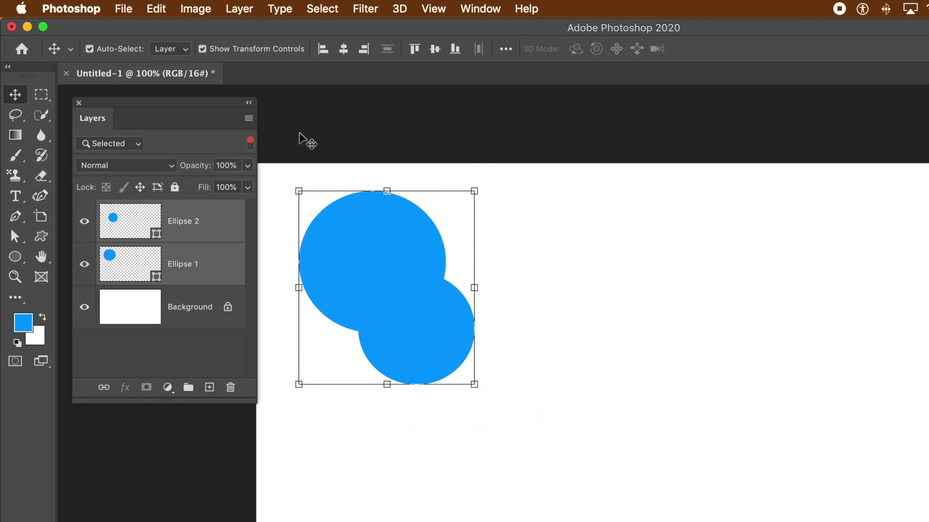
pyautogui.click(234, 8)
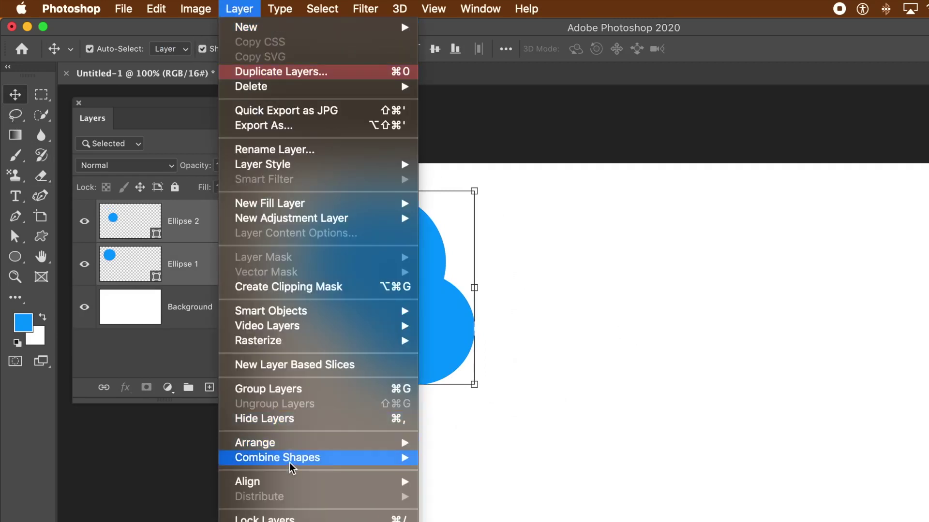
pyautogui.moveTo(290, 463)
pyautogui.click(472, 491)
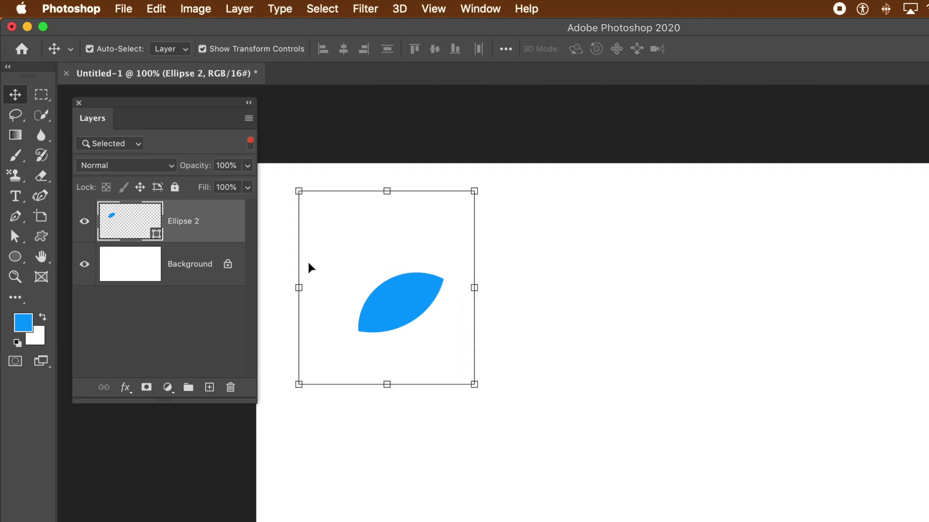
# Undo the intersection and combine the two ellipses with Subtract Shapes at Overlap, cutting out only their shared area.
pyautogui.press('super+z')
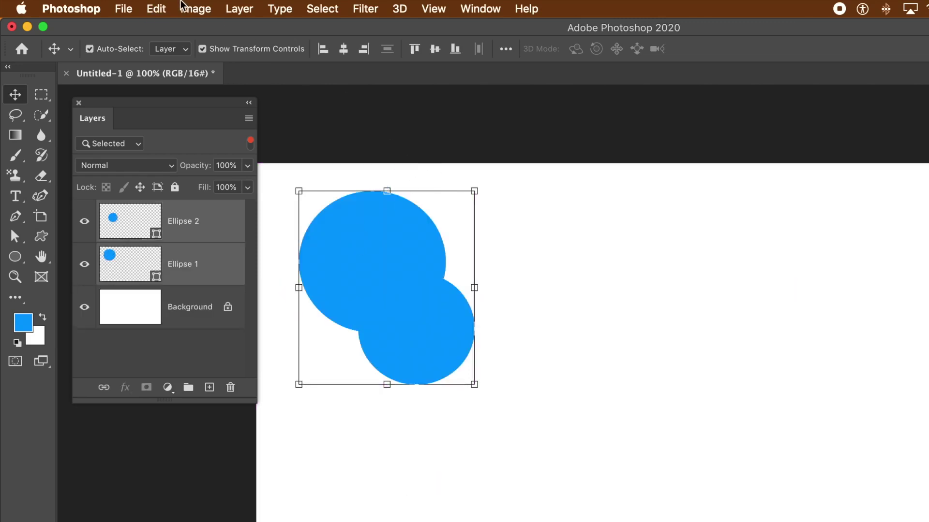
pyautogui.click(227, 9)
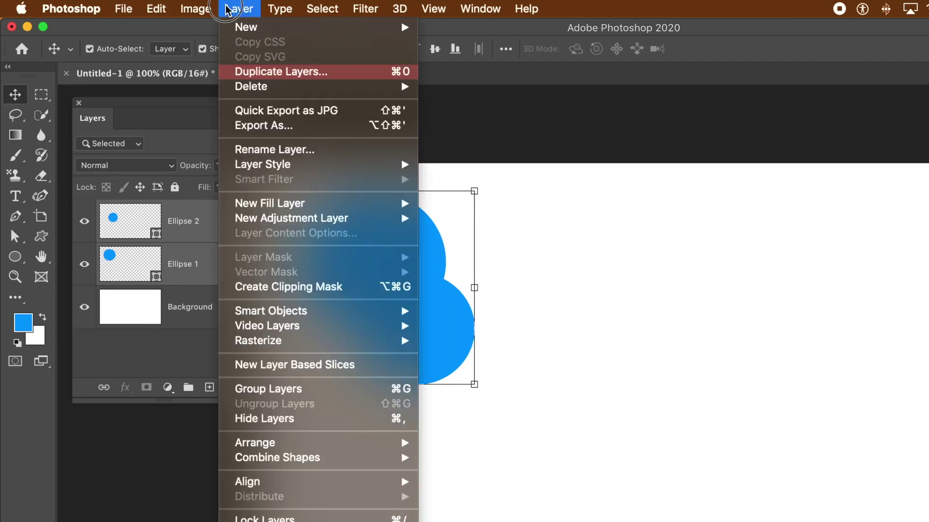
pyautogui.moveTo(330, 460)
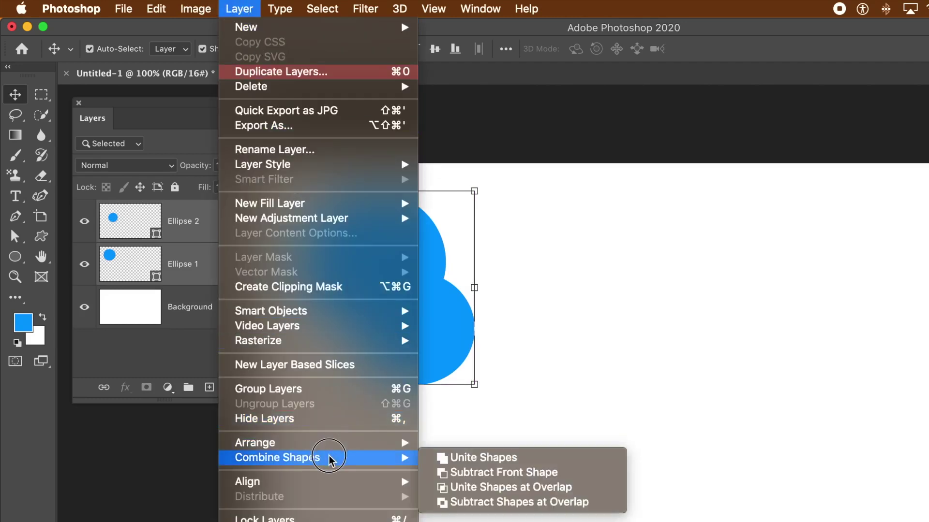
pyautogui.click(459, 503)
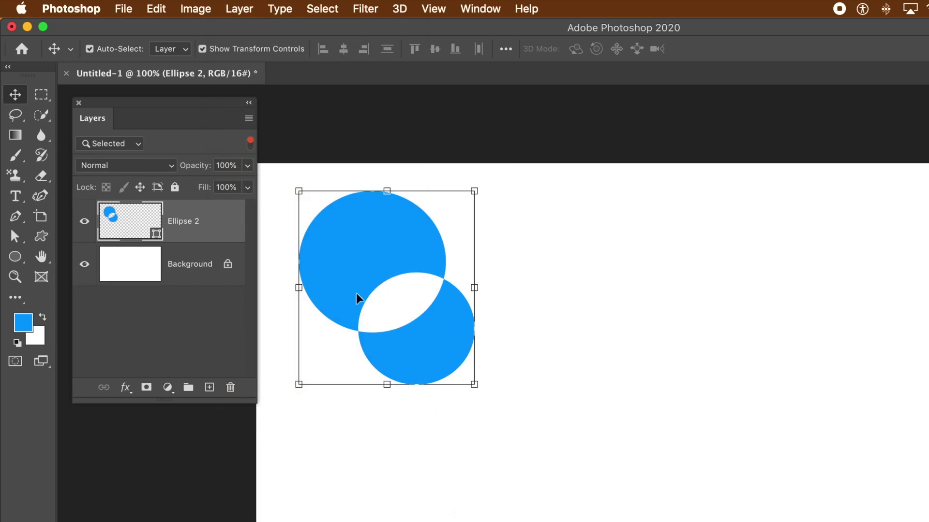
# Merge the shape components of the combined ellipses into a single path.
pyautogui.click(15, 237)
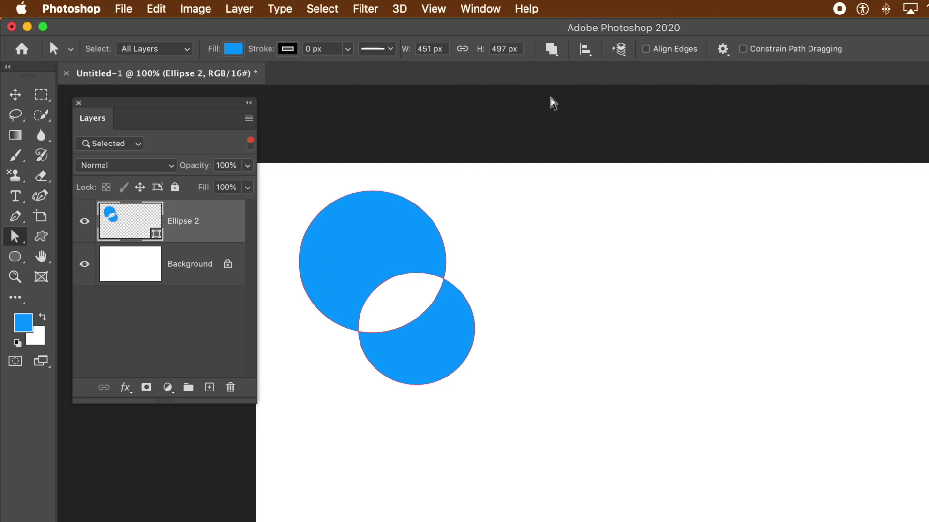
pyautogui.click(558, 56)
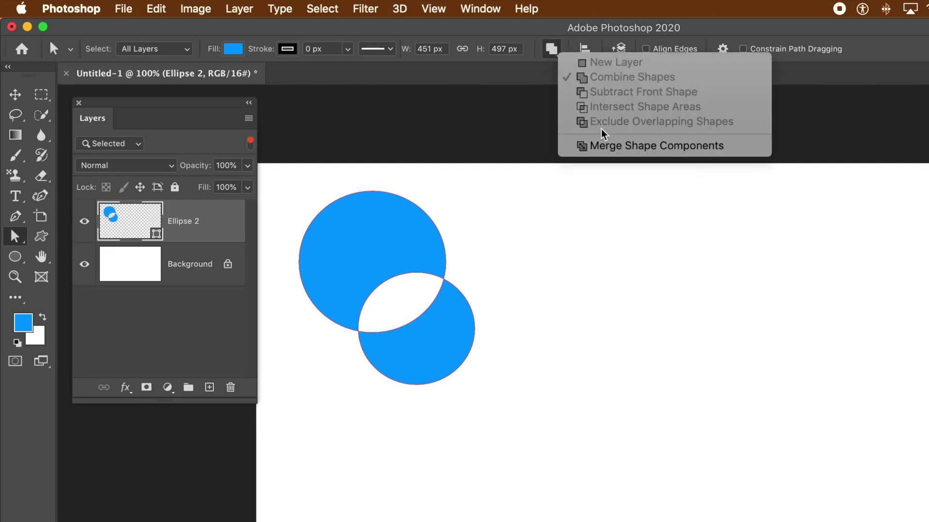
pyautogui.click(613, 153)
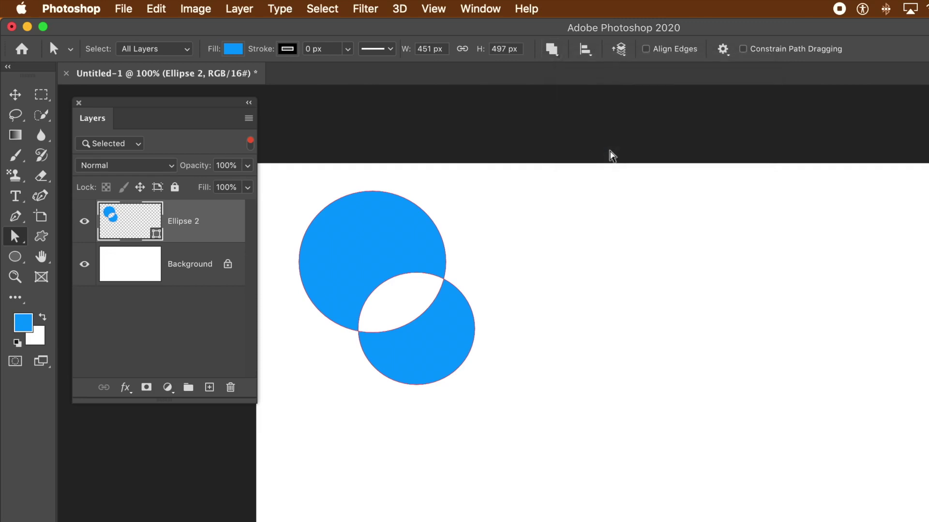
# Move the merged shape slightly down and scale it proportionally to about 117% from its upper-left corner, applying the transform.
pyautogui.click(15, 94)
pyautogui.moveTo(358, 264)
pyautogui.mouseDown()
pyautogui.moveTo(469, 353)
pyautogui.moveTo(369, 295)
pyautogui.moveTo(363, 277)
pyautogui.mouseUp()
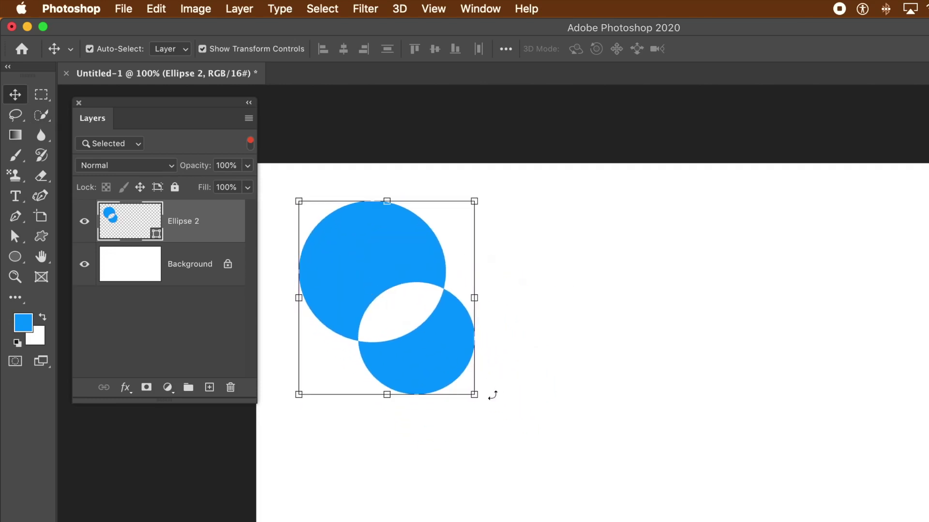
pyautogui.moveTo(474, 394); pyautogui.dragTo(505, 427)
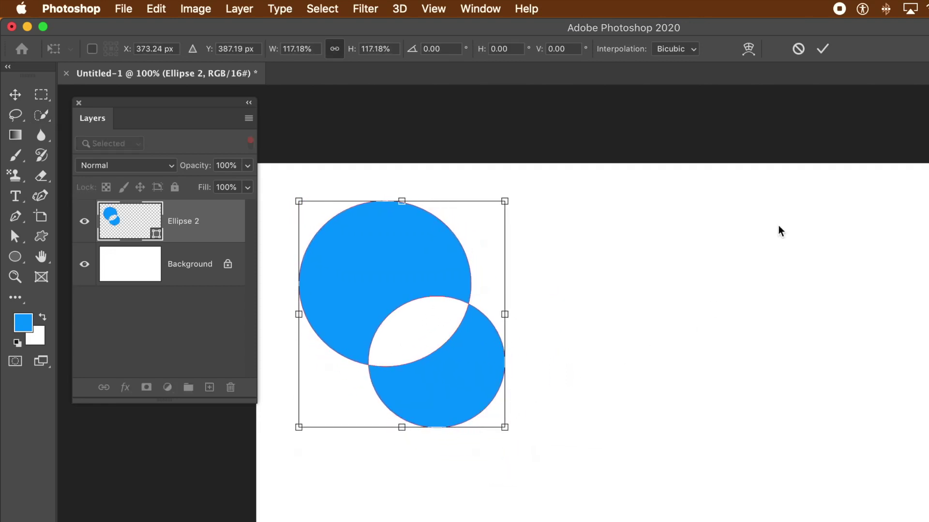
pyautogui.click(822, 50)
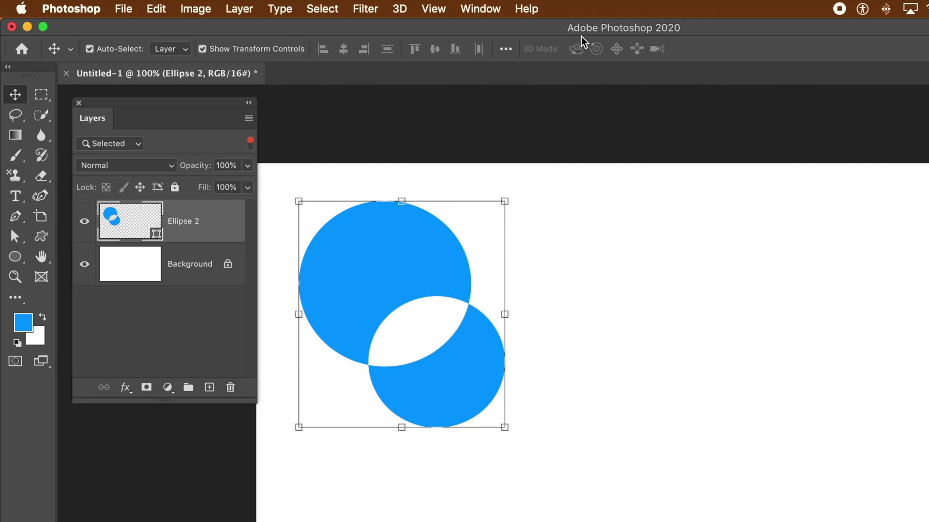